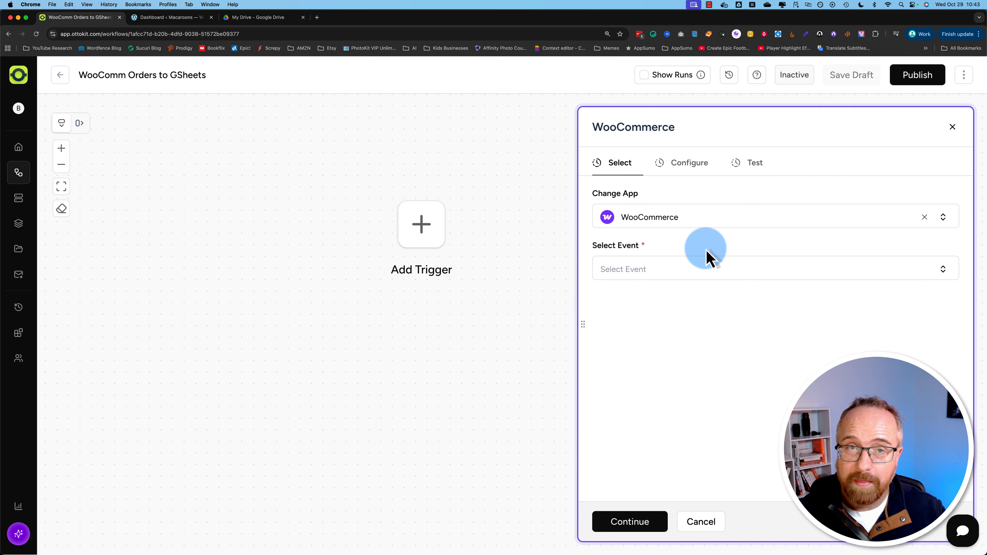
- Set the WooCommerce trigger to Order Created with the WordPress - websitedevxyz.com connection and fetch its test data
left_click(719, 270)
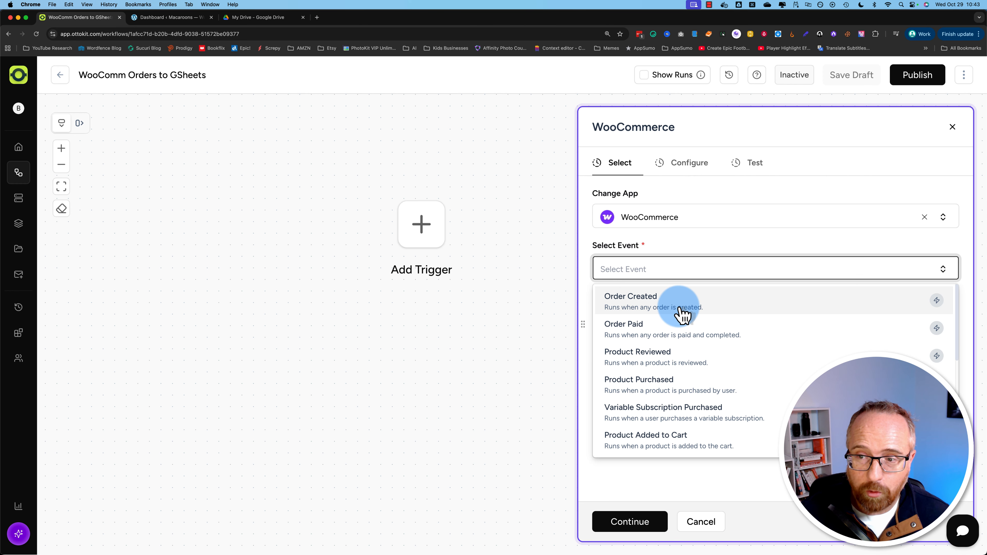
scroll(675, 325, "down", 5)
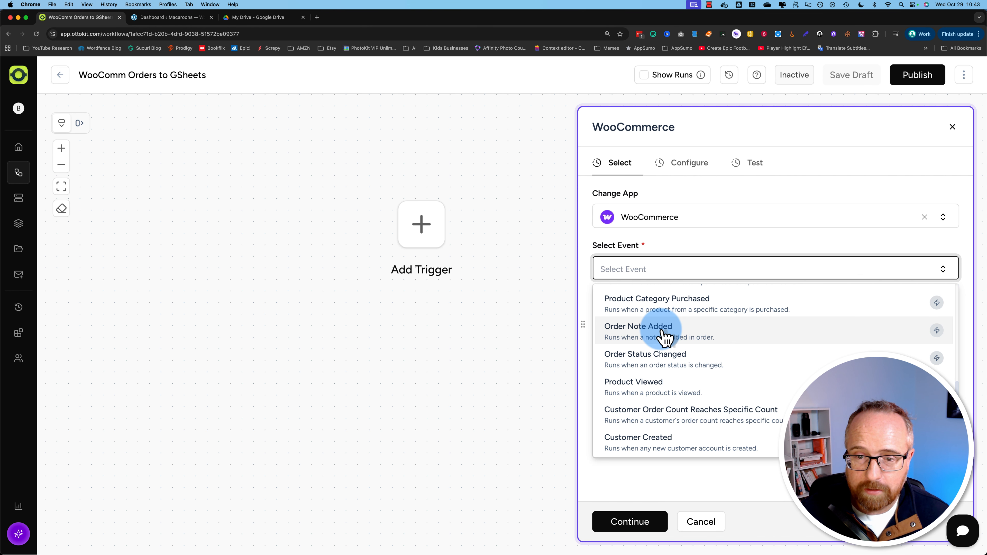
scroll(665, 335, "up", 5)
left_click(684, 326)
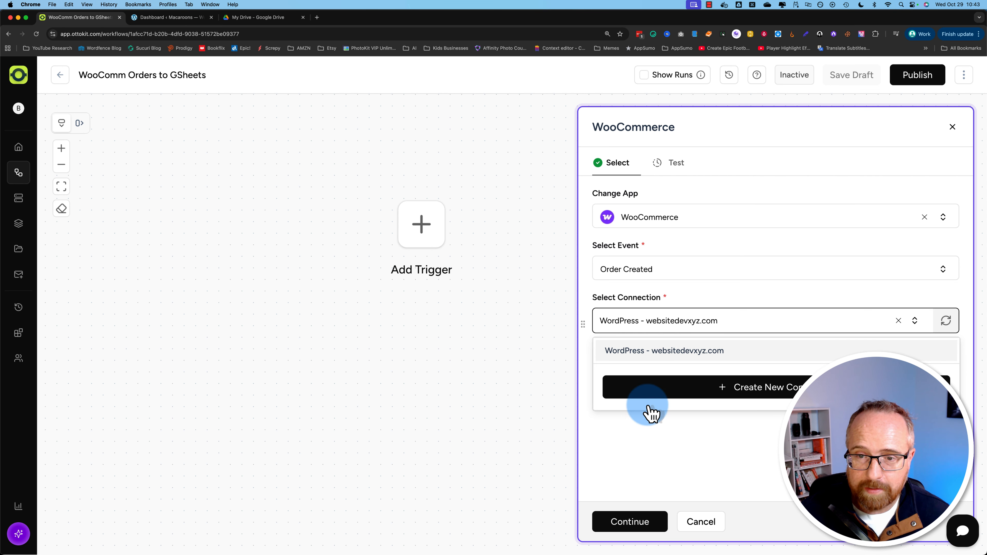
left_click(630, 522)
left_click(624, 252)
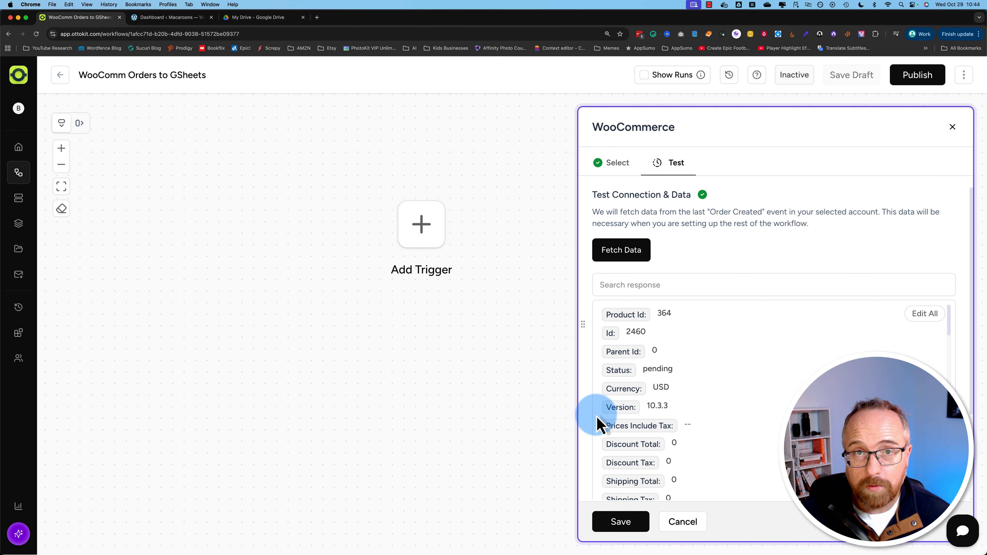
- Switch to the WordPress admin and open the WooCommerce orders area to view the Add new order form
left_click(146, 20)
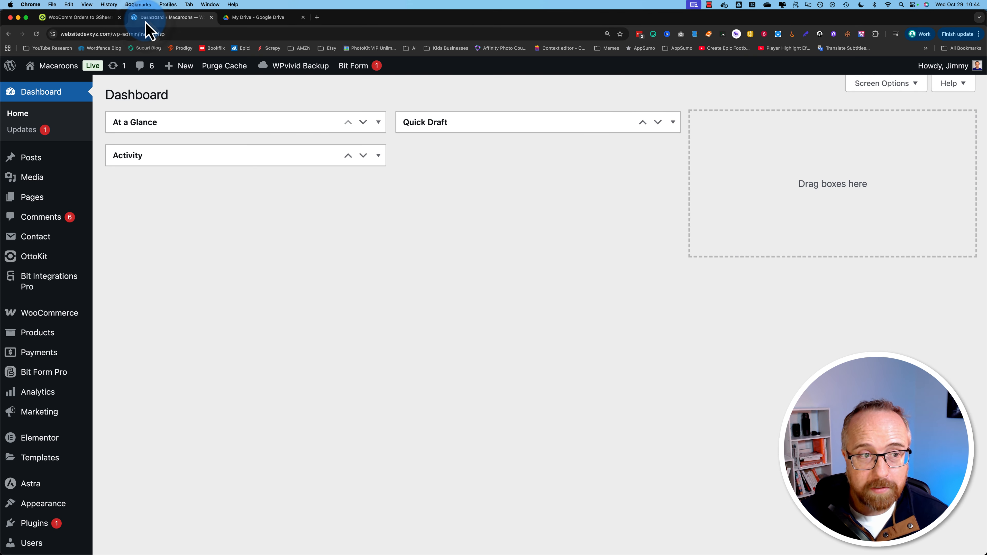
mouse_move(84, 324)
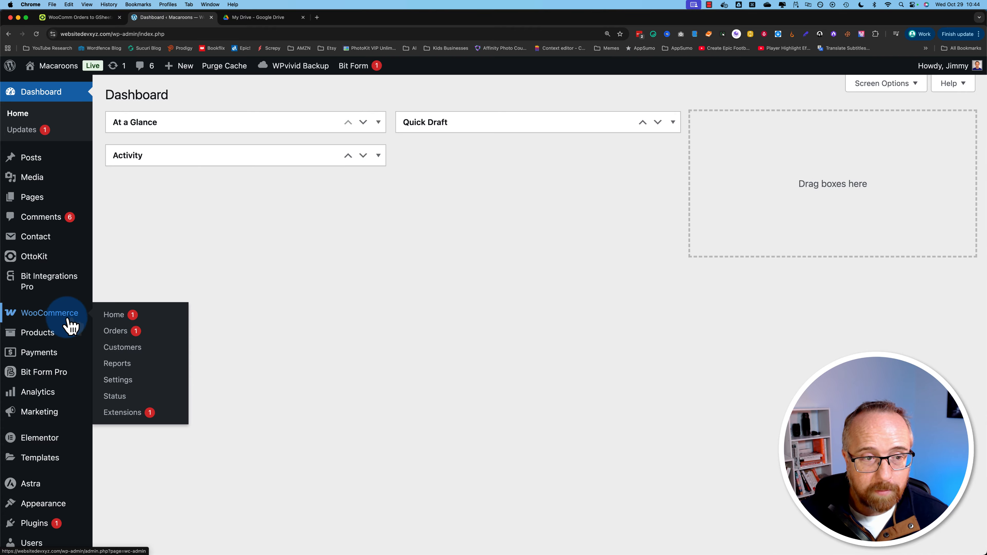
left_click(115, 331)
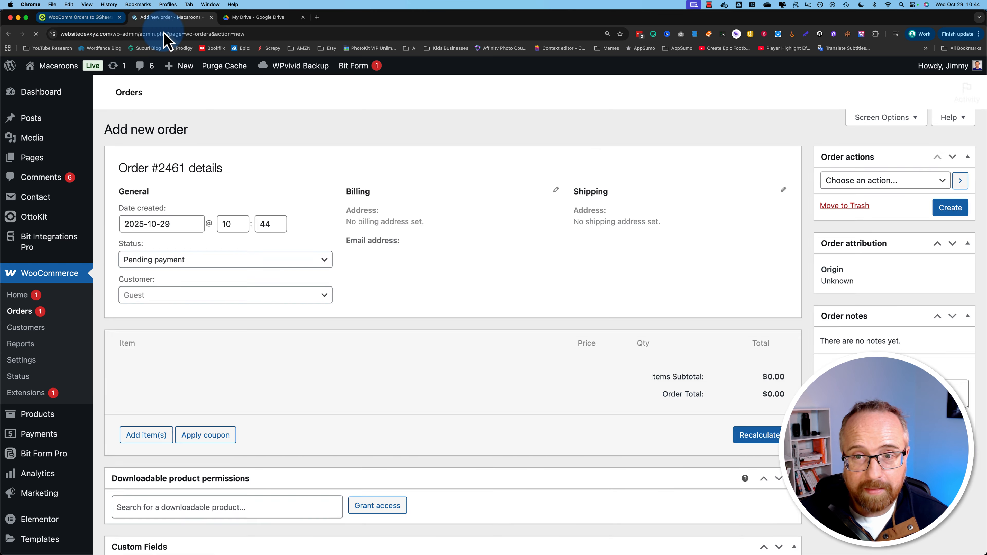
- Switch back to OttoKit, save the WooCommerce trigger and add a Google Sheets action after it
left_click(81, 17)
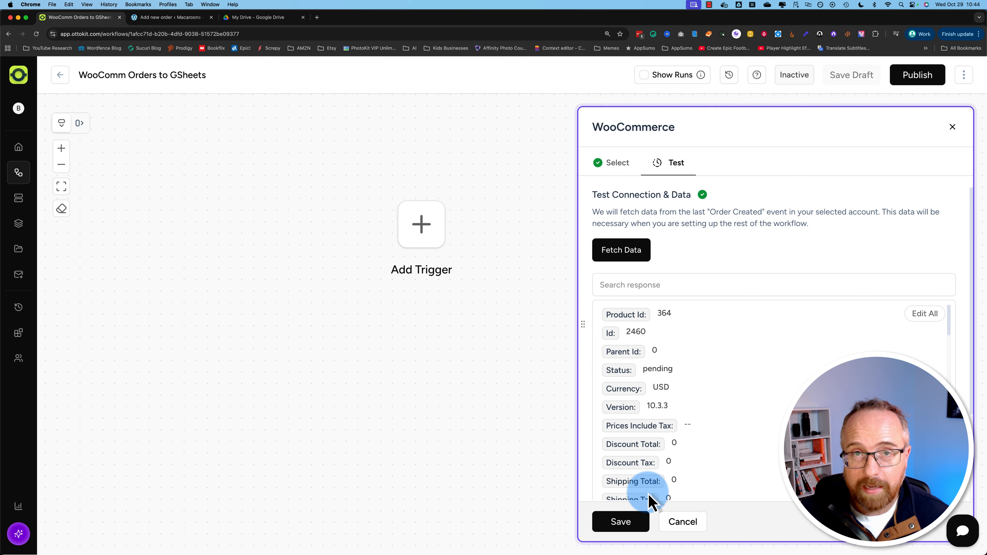
left_click(621, 525)
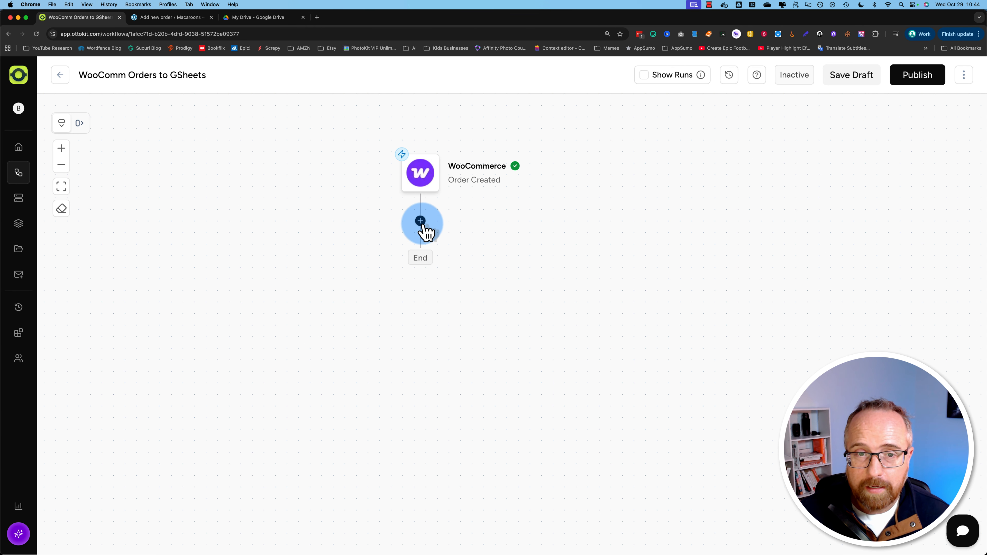
left_click(421, 221)
left_click(656, 171)
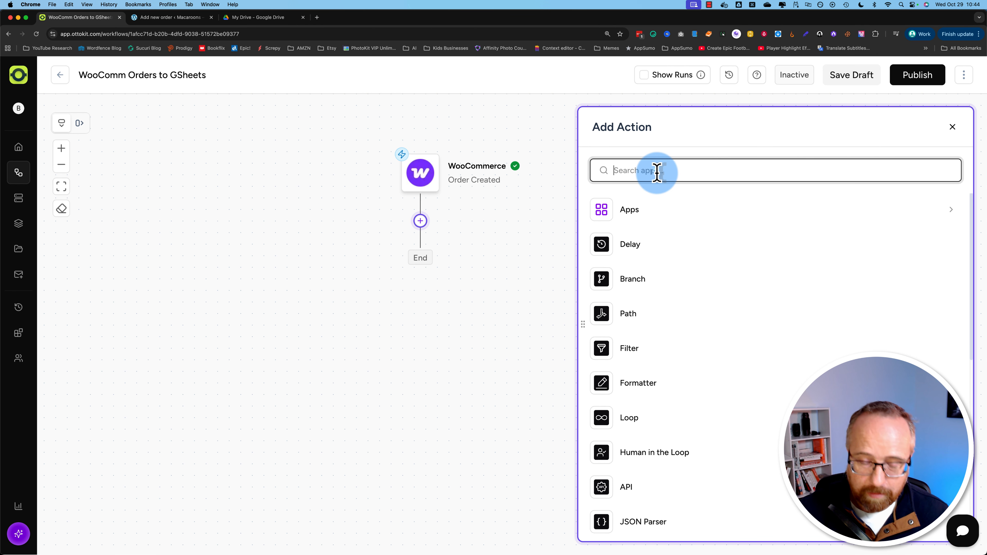
type("google shee")
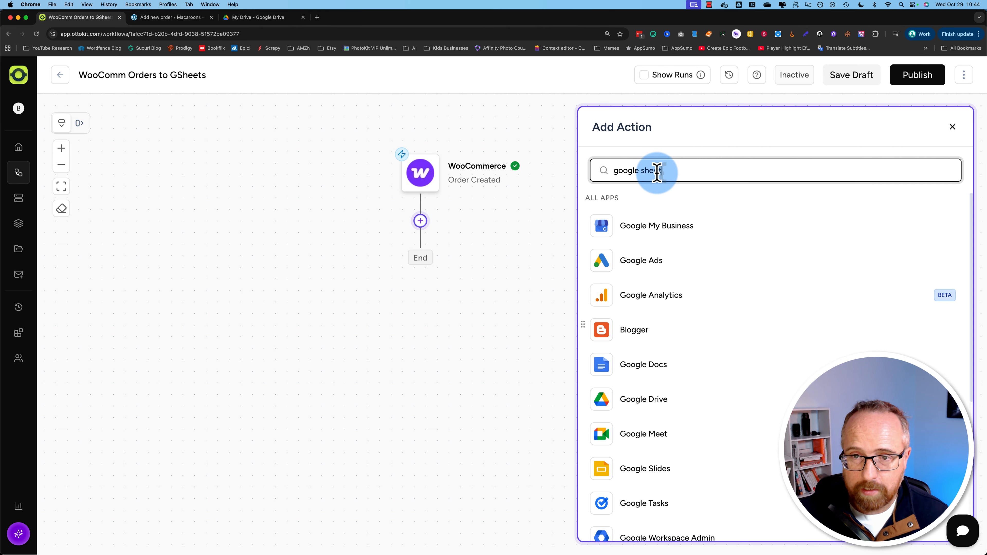
left_click(628, 226)
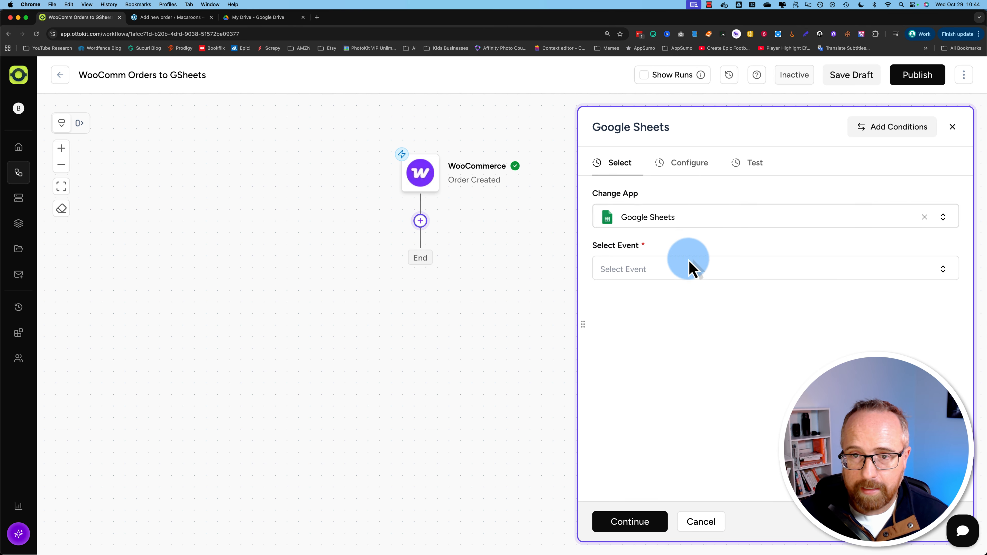
- Review the available Google Sheets events and set the action's event to Add New Row
left_click(689, 268)
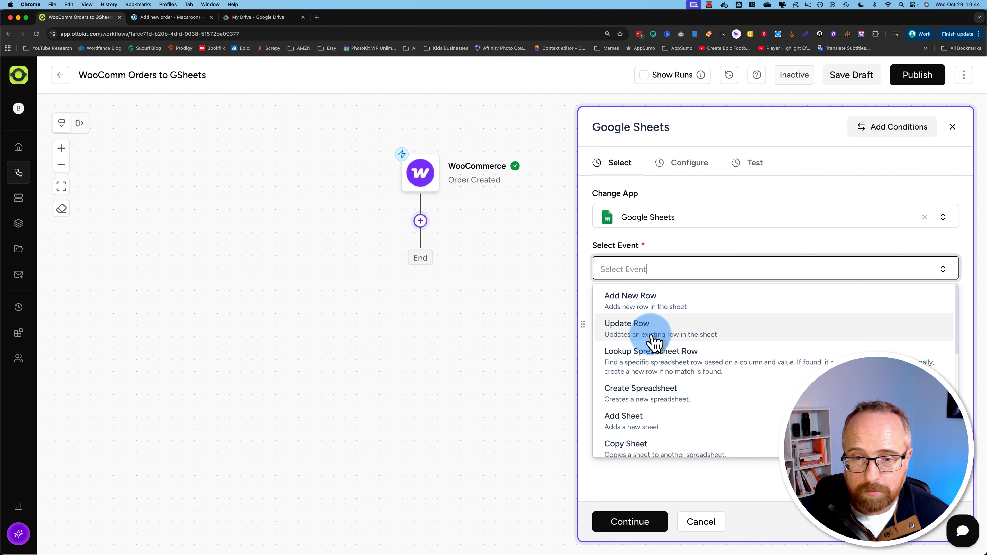
scroll(654, 334, "down", 2)
scroll(645, 346, "down", 4)
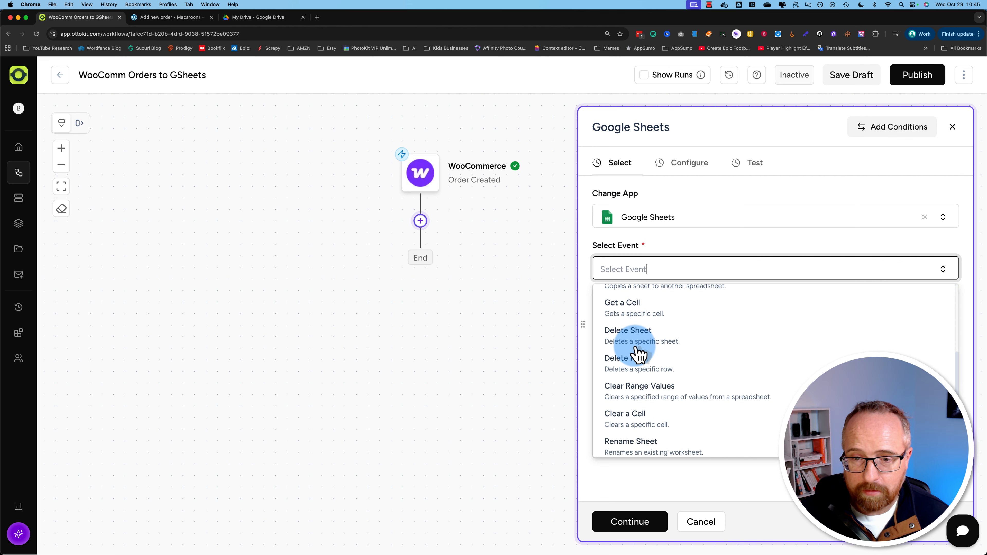
scroll(637, 350, "up", 2)
scroll(640, 354, "down", 4)
scroll(637, 352, "up", 6)
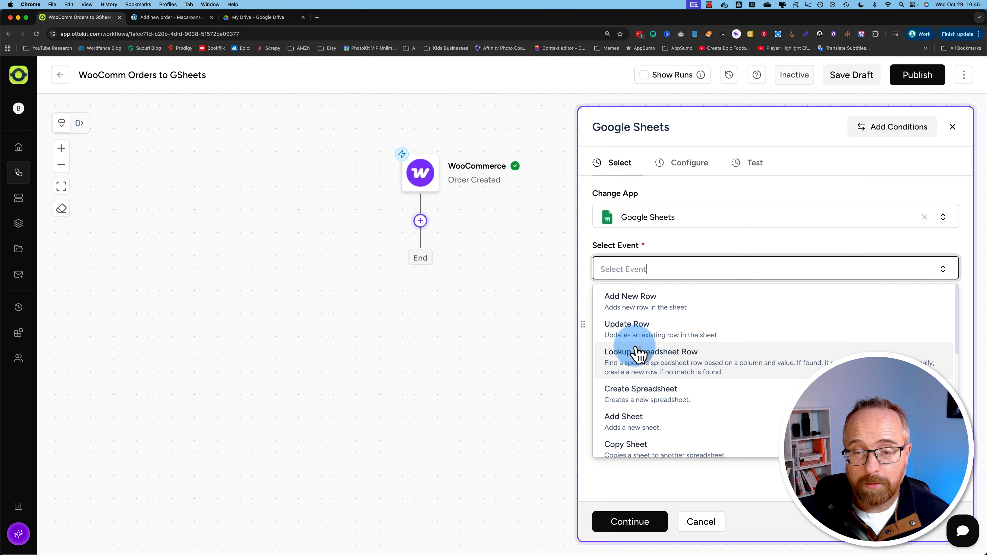
left_click(670, 307)
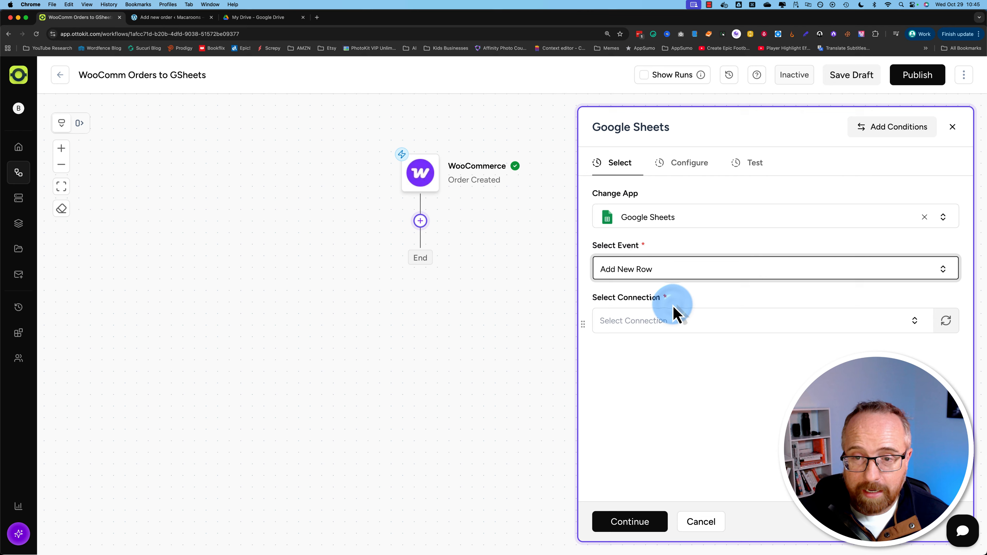
- Create a new Google Sheets connection and sign in to SureTriggers Sheets with the business Google account
left_click(674, 318)
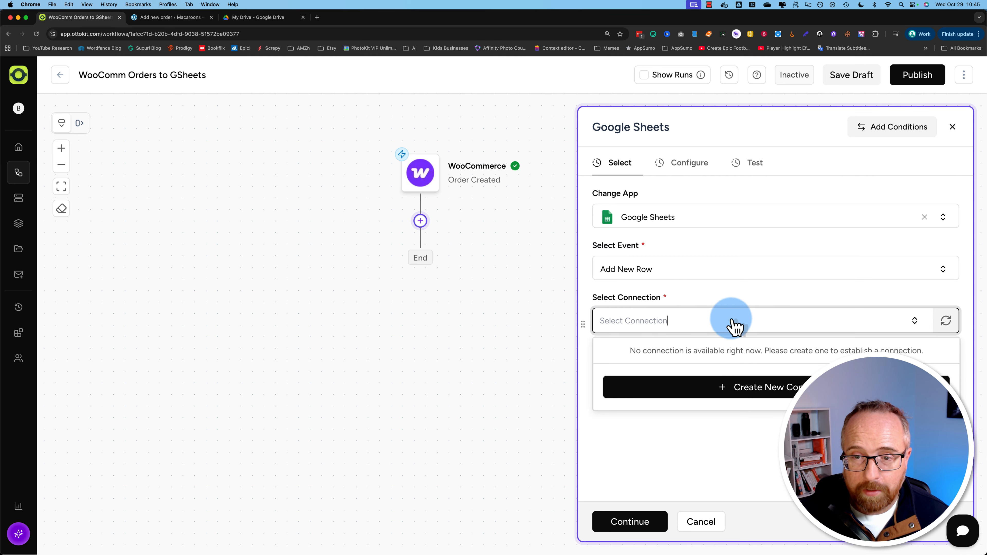
left_click(749, 393)
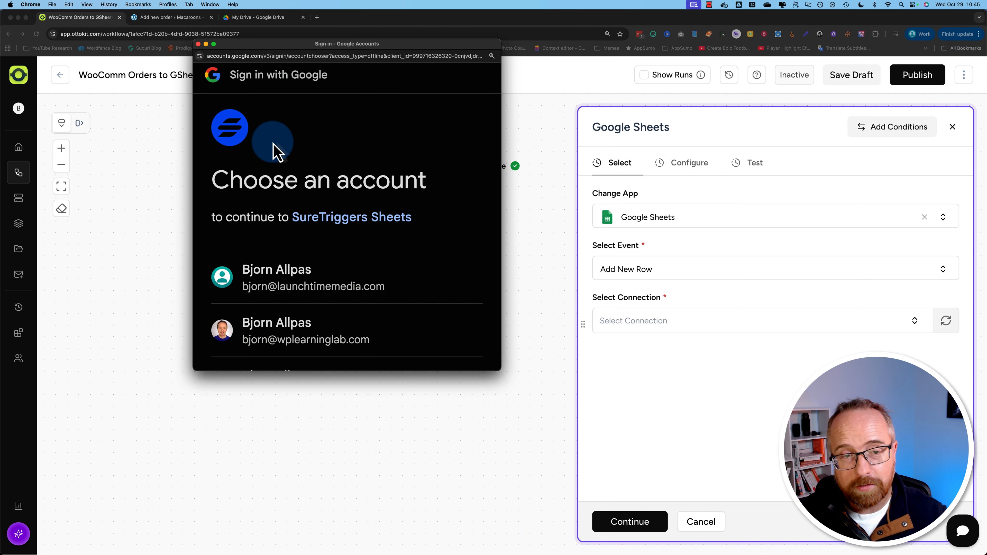
left_click(311, 286)
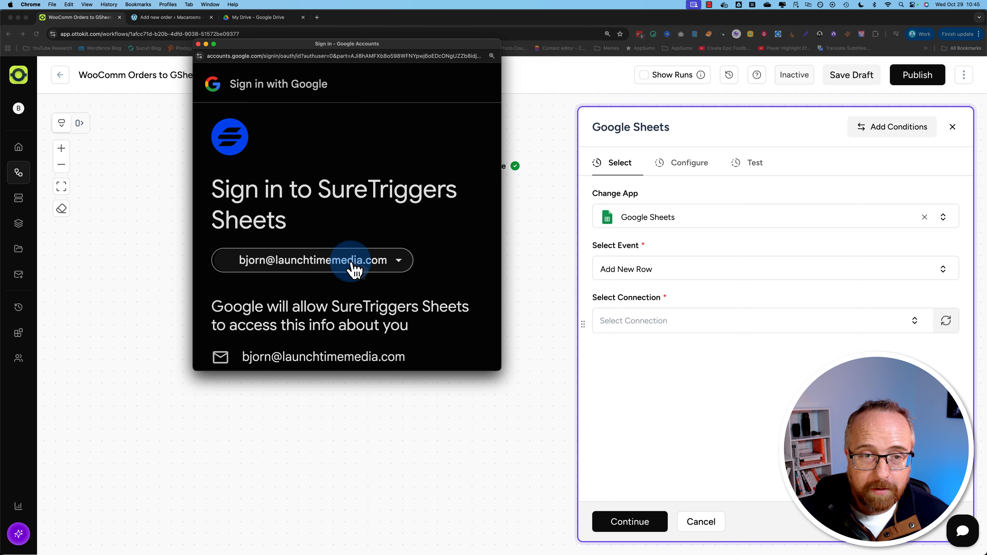
scroll(324, 286, "down", 10)
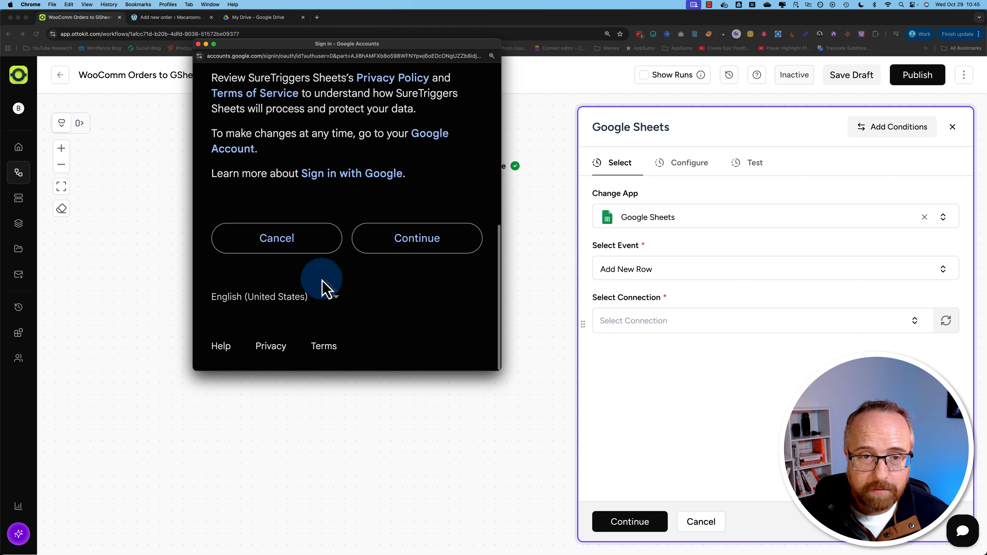
left_click(422, 247)
- Grant SureTriggers Sheets all requested Google Drive and Google Sheets permissions, then continue to the action's spreadsheet configuration
scroll(414, 298, "down", 2)
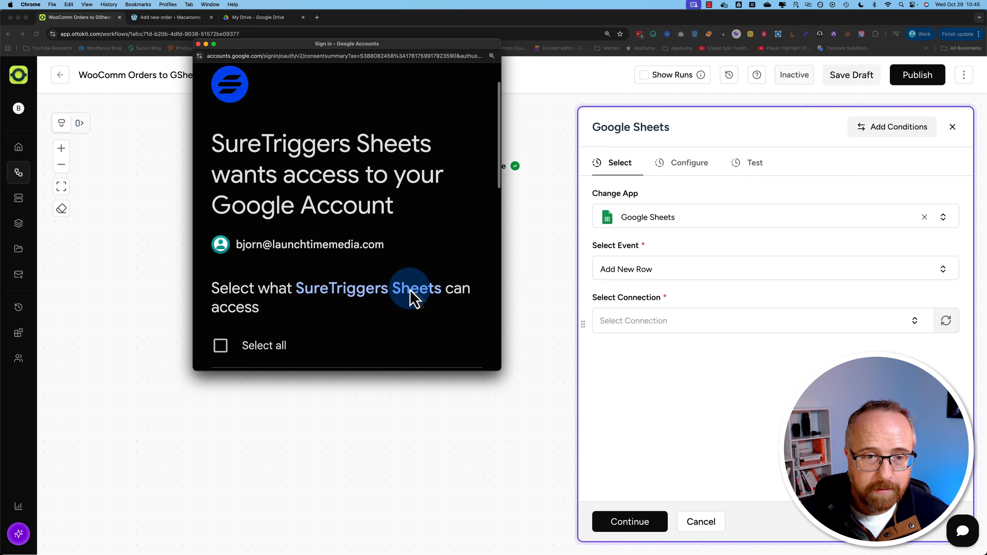
scroll(414, 297, "down", 6)
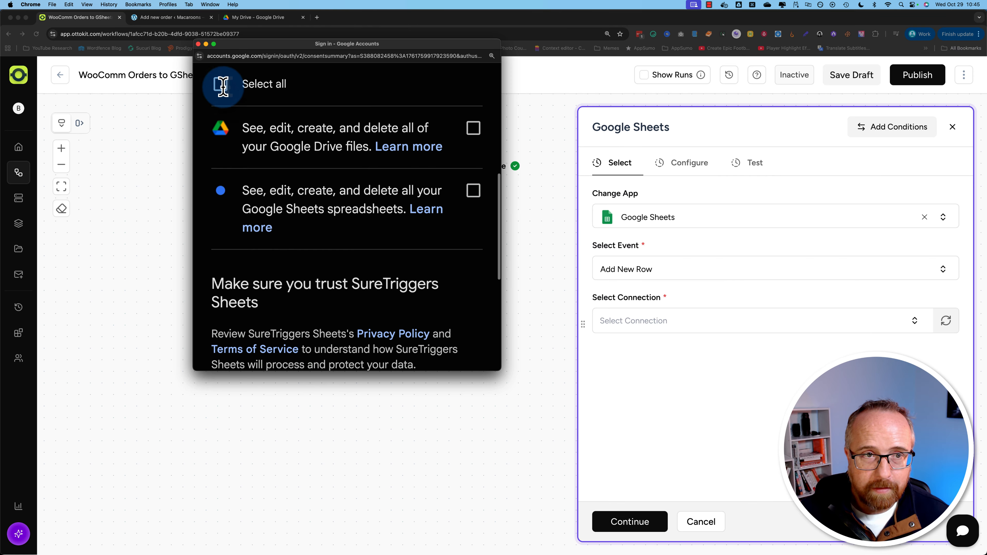
left_click(223, 86)
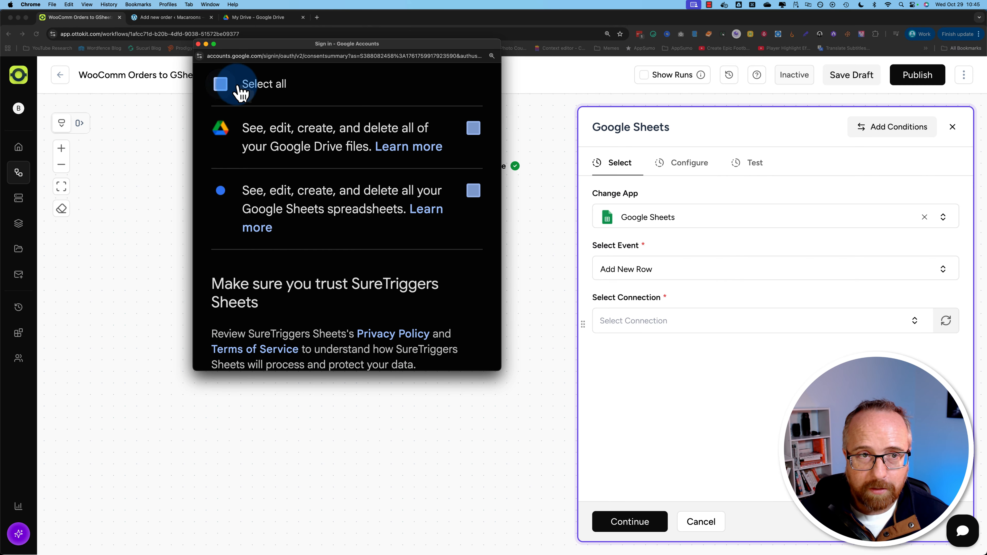
scroll(379, 304, "down", 7)
scroll(371, 302, "up", 10)
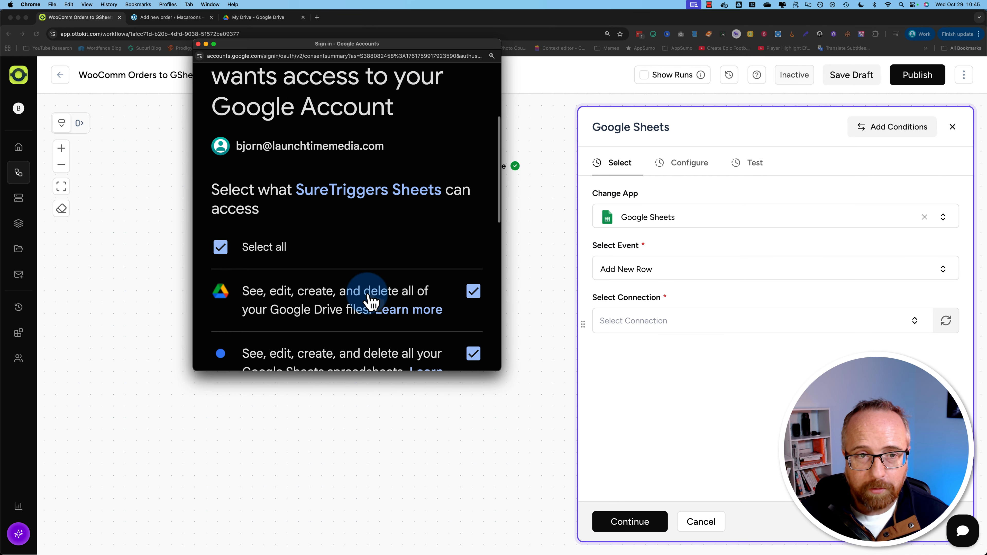
scroll(346, 323, "down", 10)
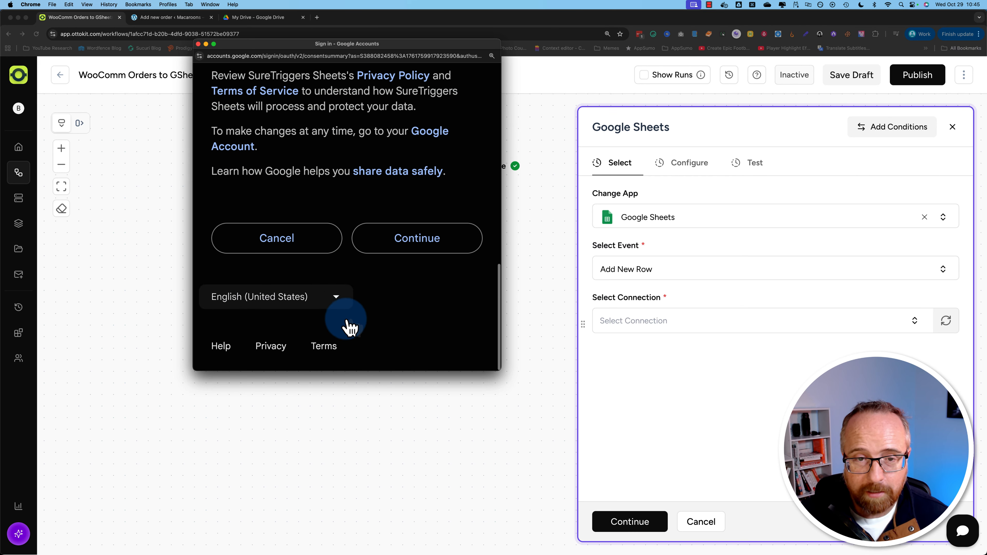
left_click(417, 249)
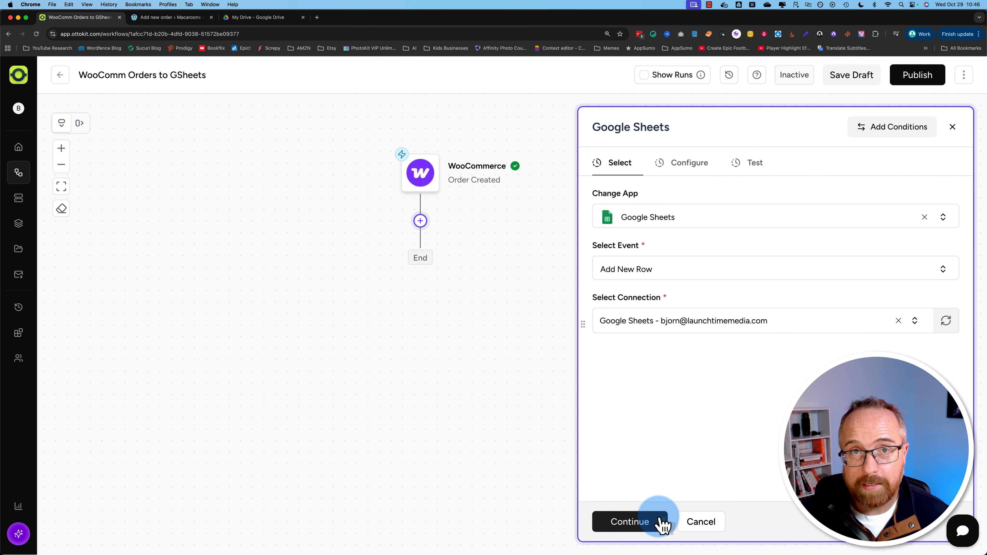
left_click(637, 532)
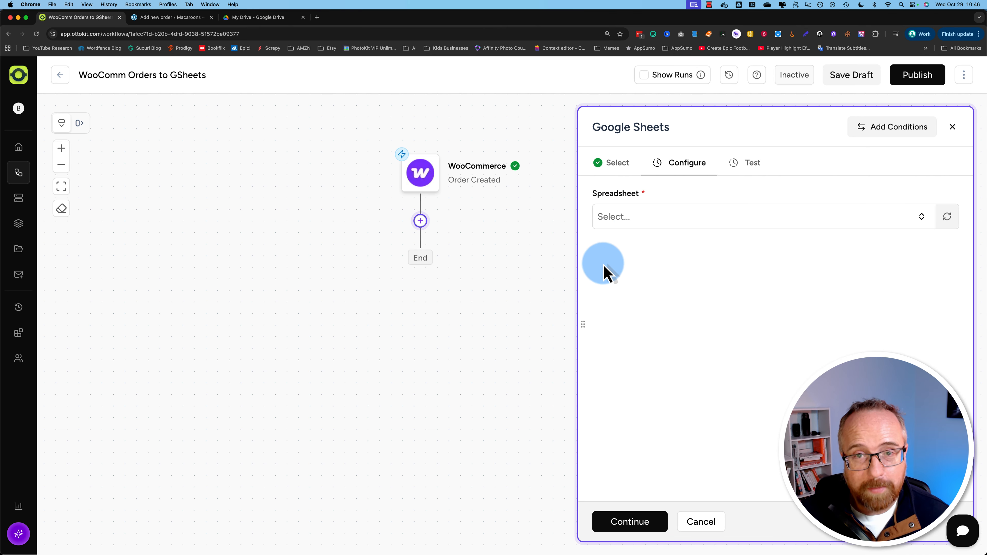
- Switch to Google Drive, create a blank Google Sheets spreadsheet and name it WooCom Orders
left_click(267, 23)
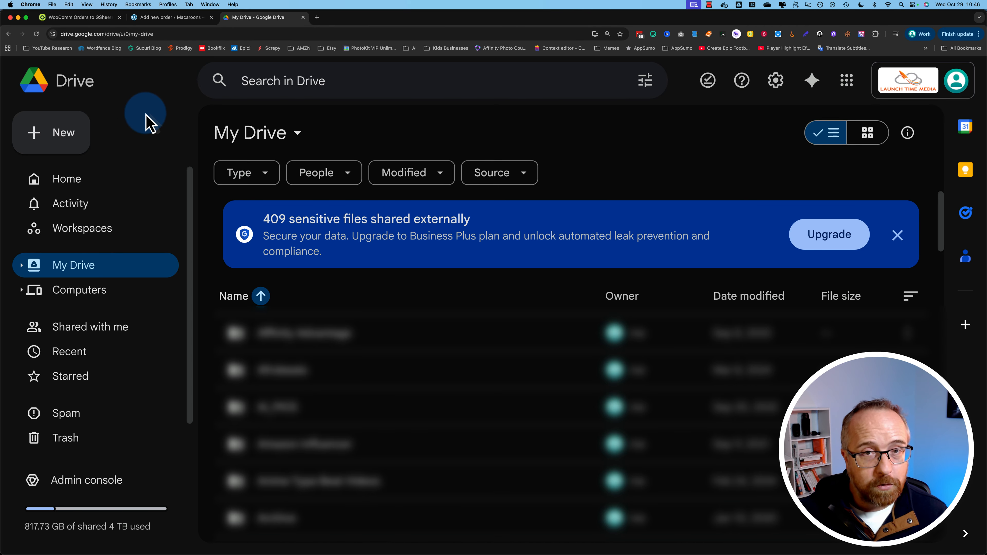
left_click(77, 137)
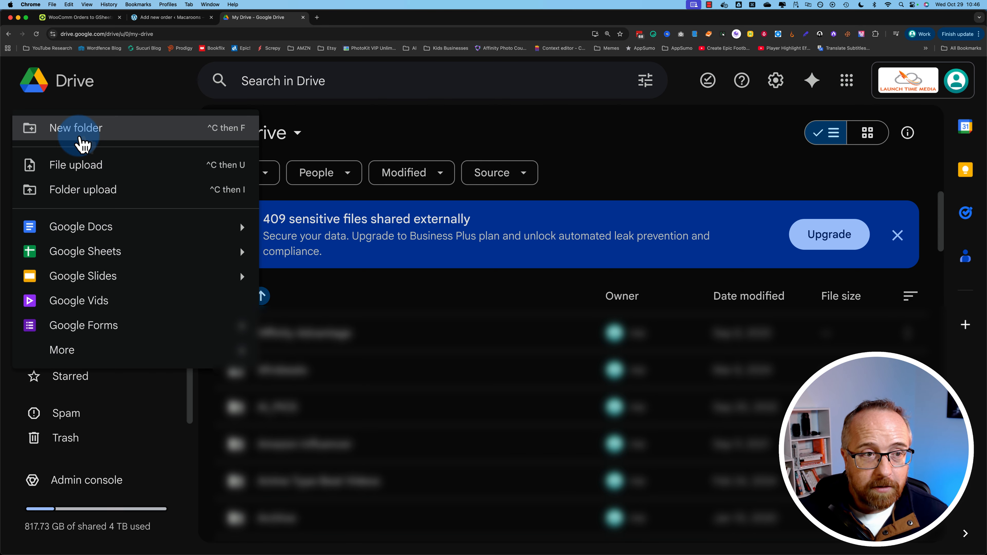
left_click(79, 255)
left_click(66, 64)
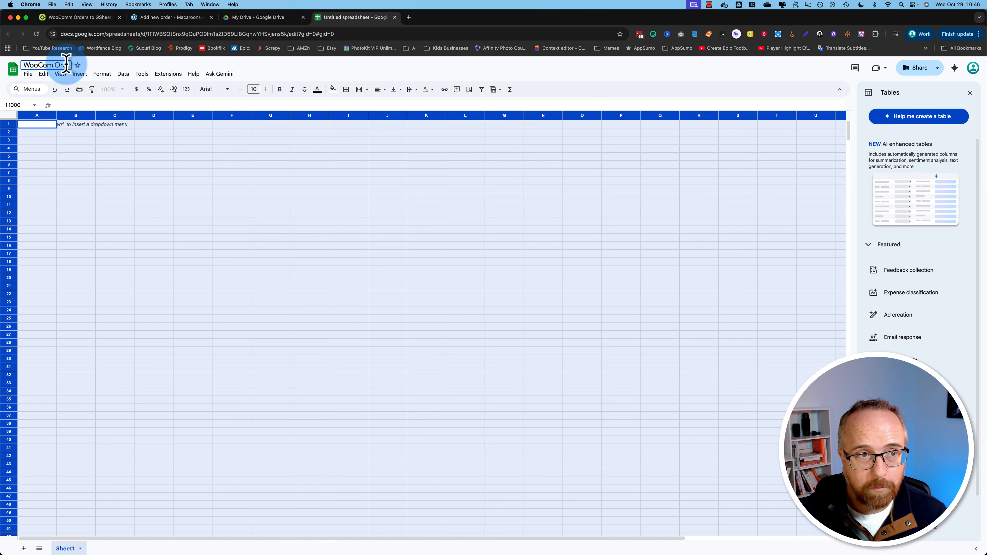
key("super+equal")
key("super+equal")
key("super+equal")
key("super+equal")
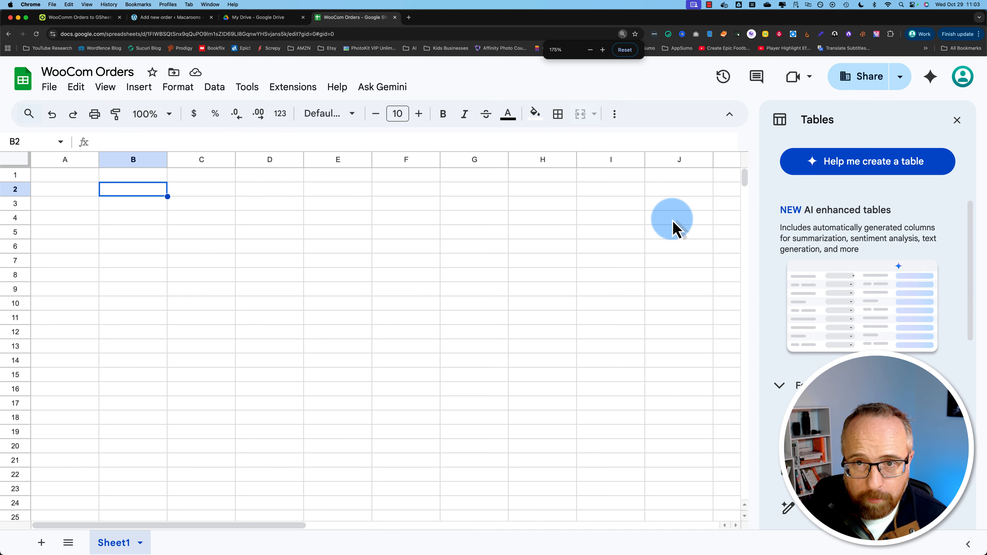
- Enter the headers Order #, Date, Customer Name, Products Ordered and Total in cells A1 to E1, and widen columns C and D to fit
left_click(68, 176)
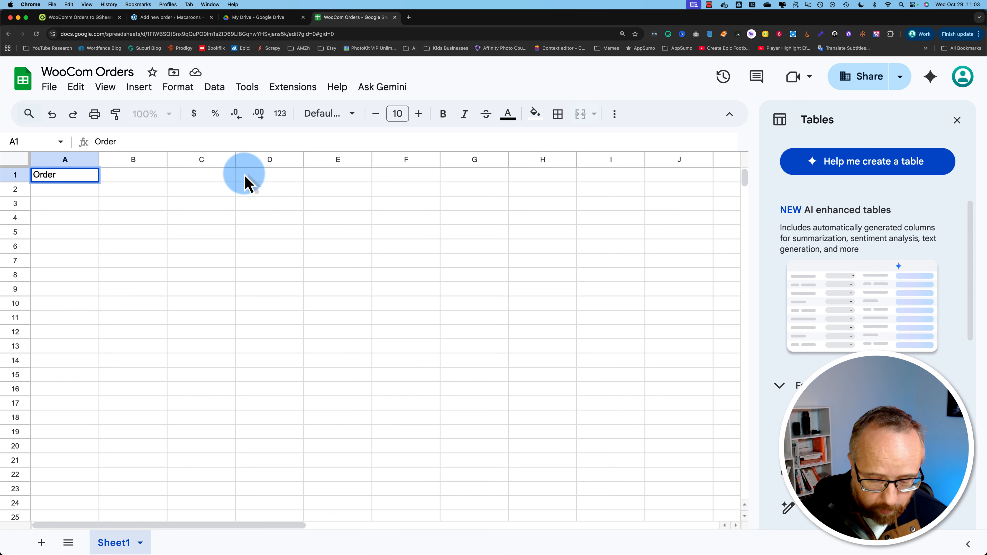
type("Order #")
key("Tab")
type("Da")
key("Tab")
type("Customer Na")
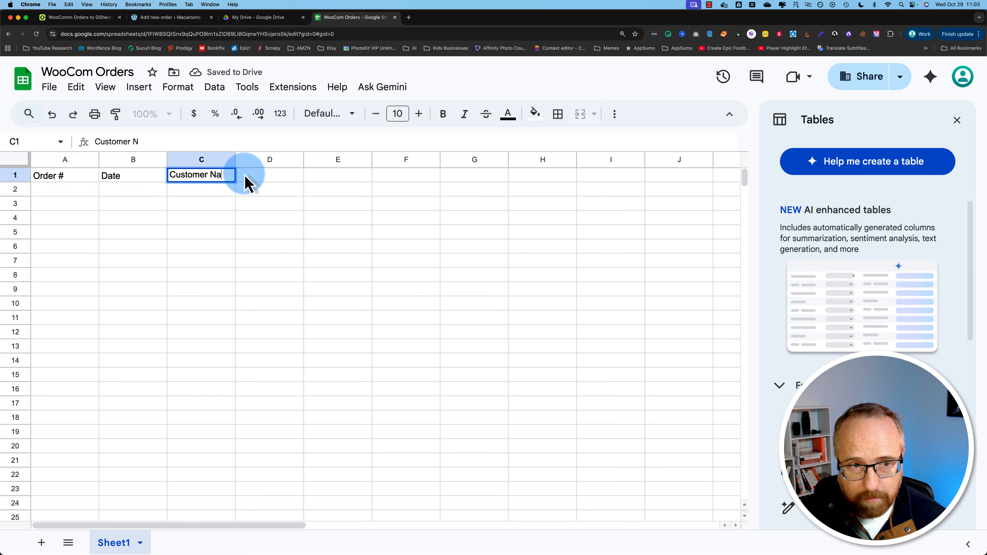
key("Tab")
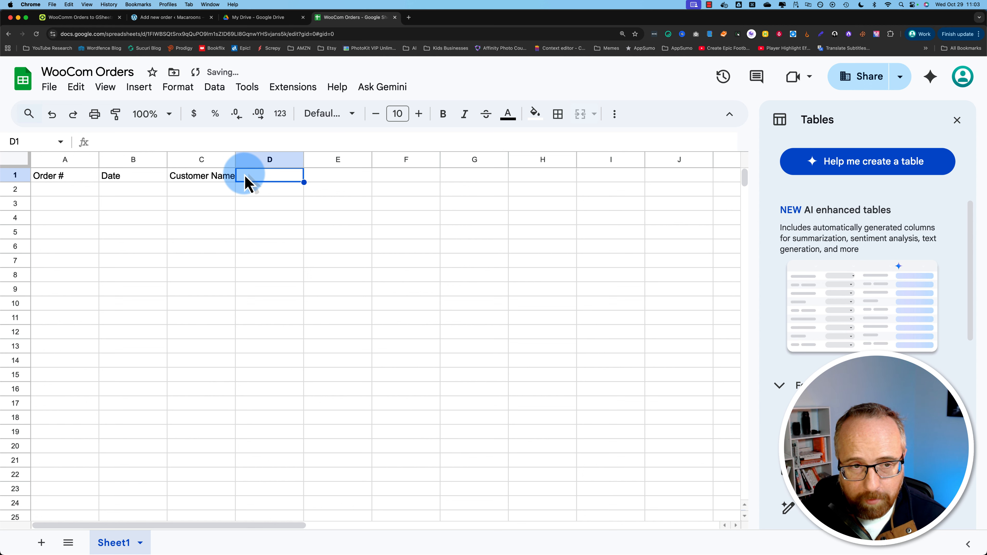
type("Products Ordered")
key("Tab")
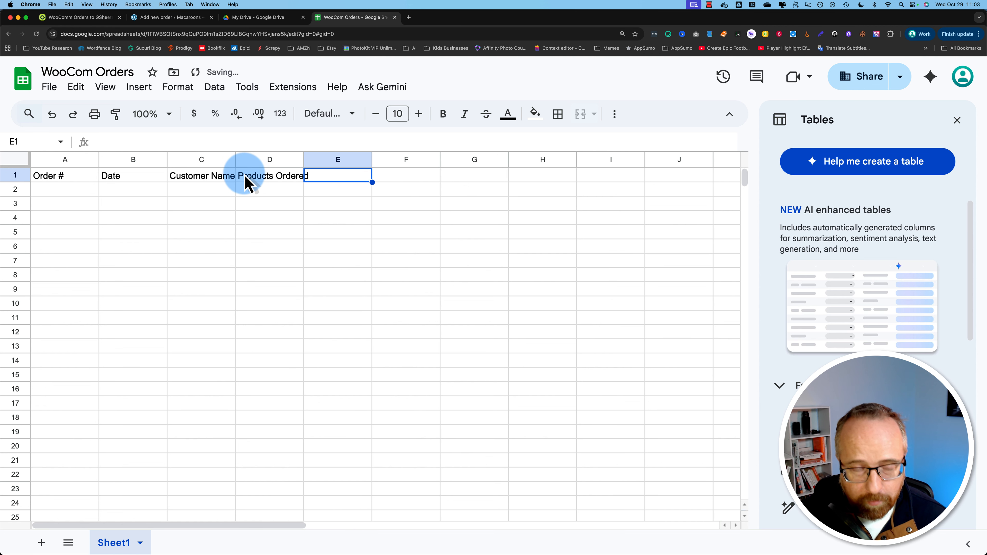
key("Tab")
left_click_drag(235, 160, 256, 160)
left_click_drag(322, 160, 356, 160)
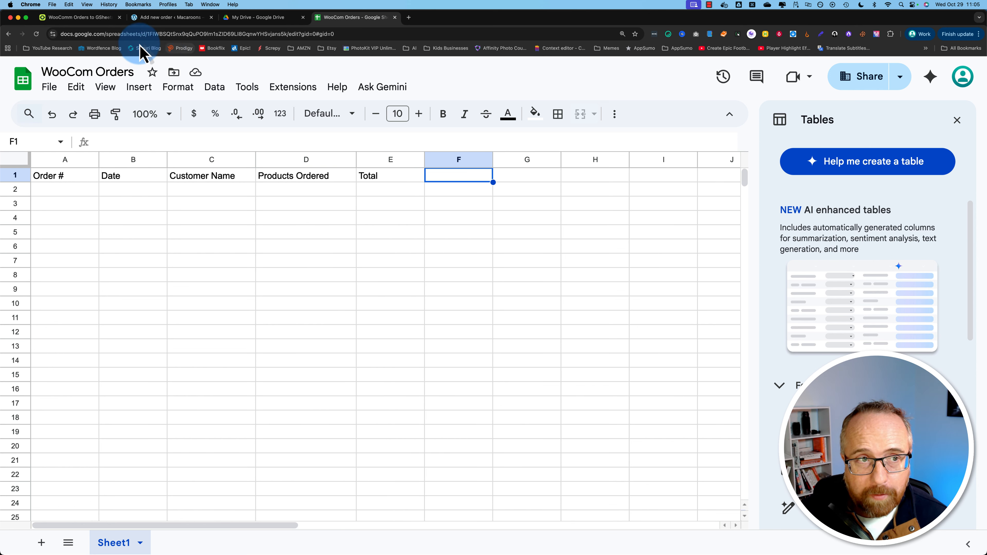
- Switch to OttoKit, refresh the action's spreadsheet list, and select the WooCom Orders spreadsheet with worksheet Sheet1
left_click(72, 19)
left_click(946, 218)
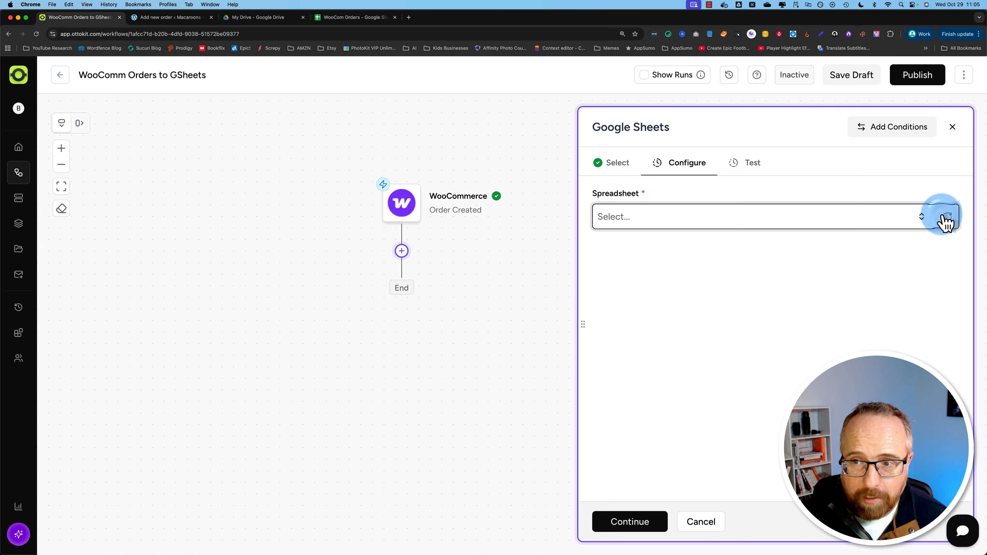
left_click(622, 221)
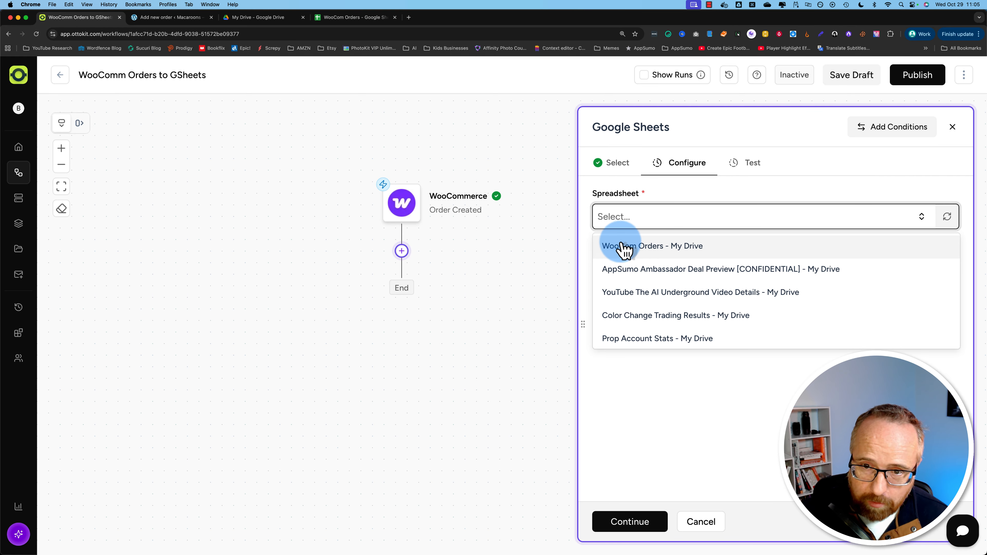
left_click(624, 247)
left_click(639, 273)
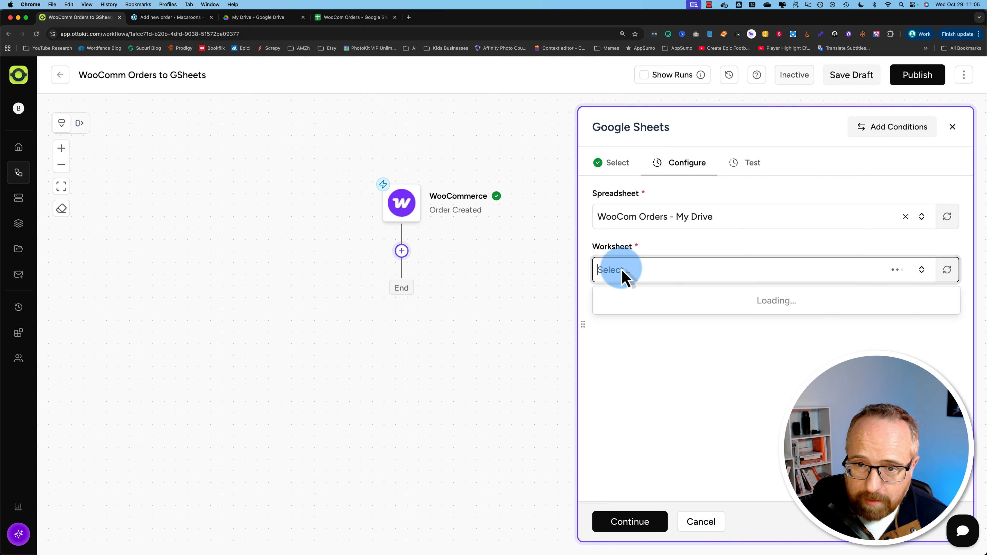
left_click(621, 303)
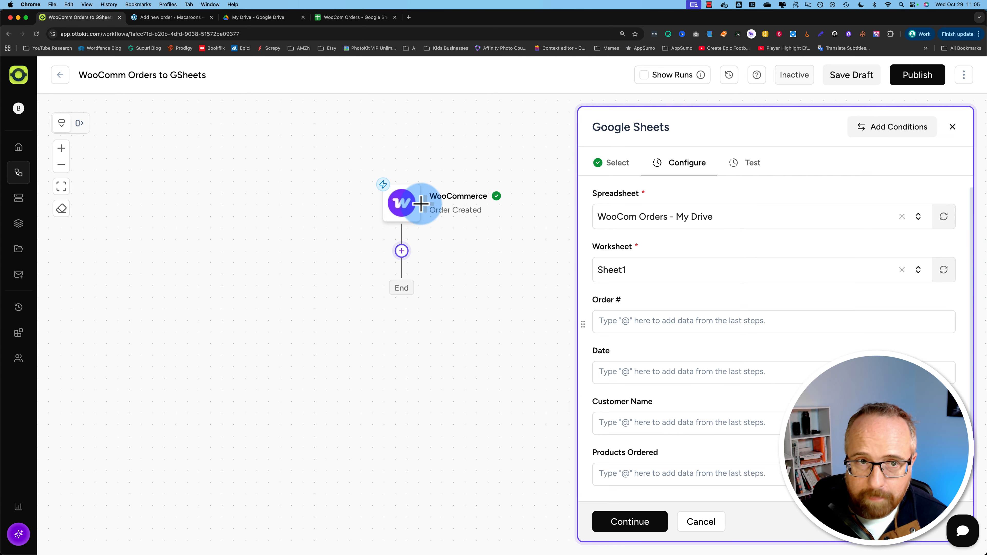
- Switch to the WooCom Orders spreadsheet, add three more blank sheets, and return to Sheet1
left_click(346, 17)
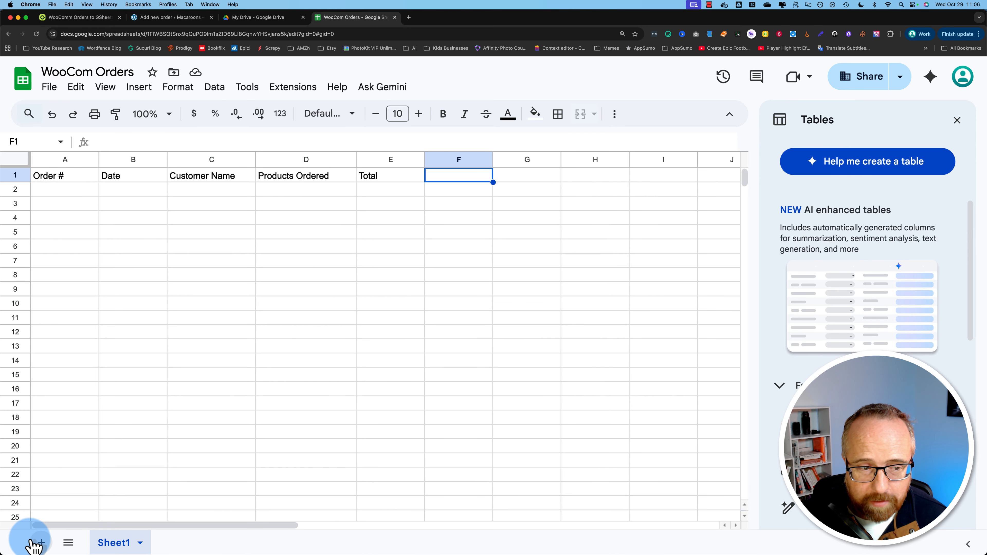
left_click(40, 543)
left_click(40, 543)
left_click(41, 543)
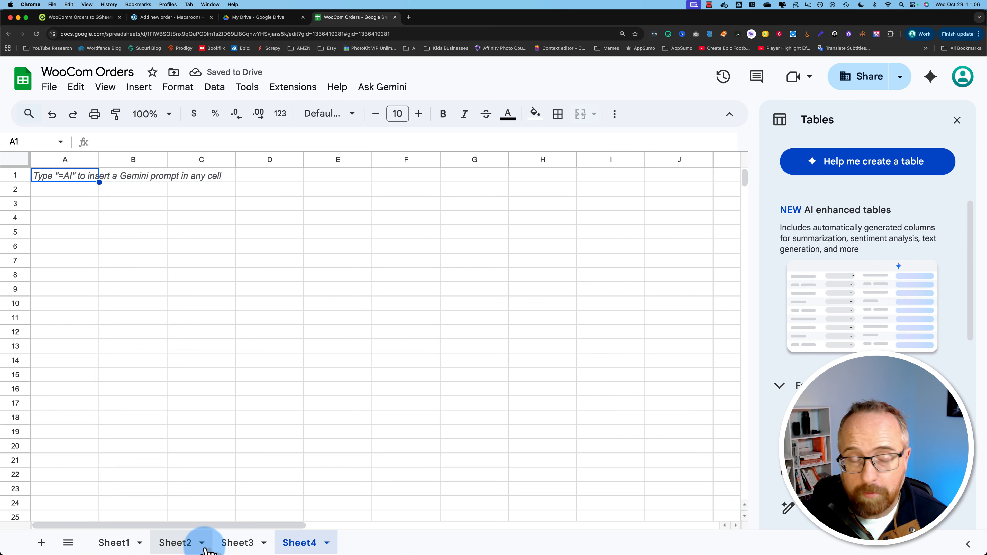
left_click(114, 543)
- Compare the OttoKit action's column fields, from Order # to Total, with the header row of the WooCom Orders spreadsheet
left_click(80, 20)
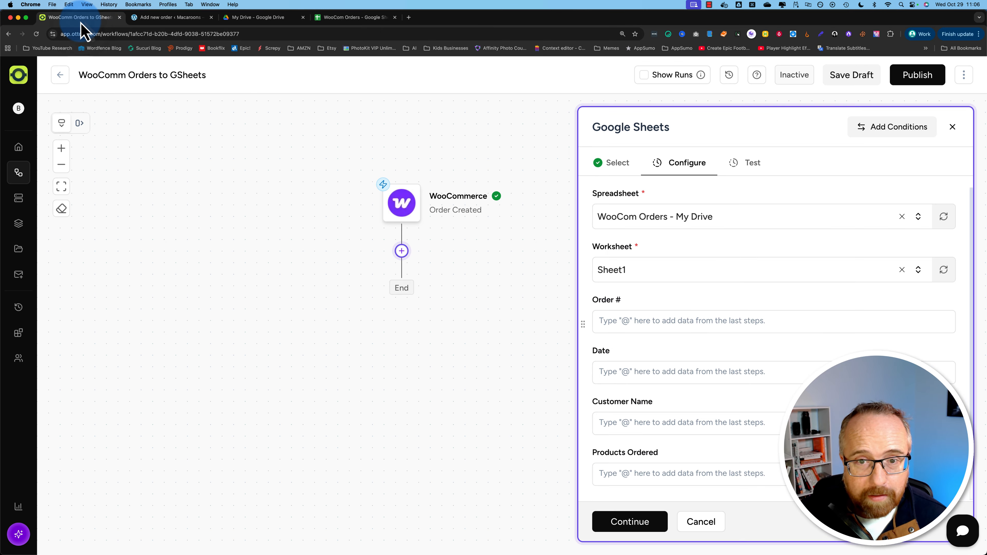
left_click(634, 225)
left_click(618, 310)
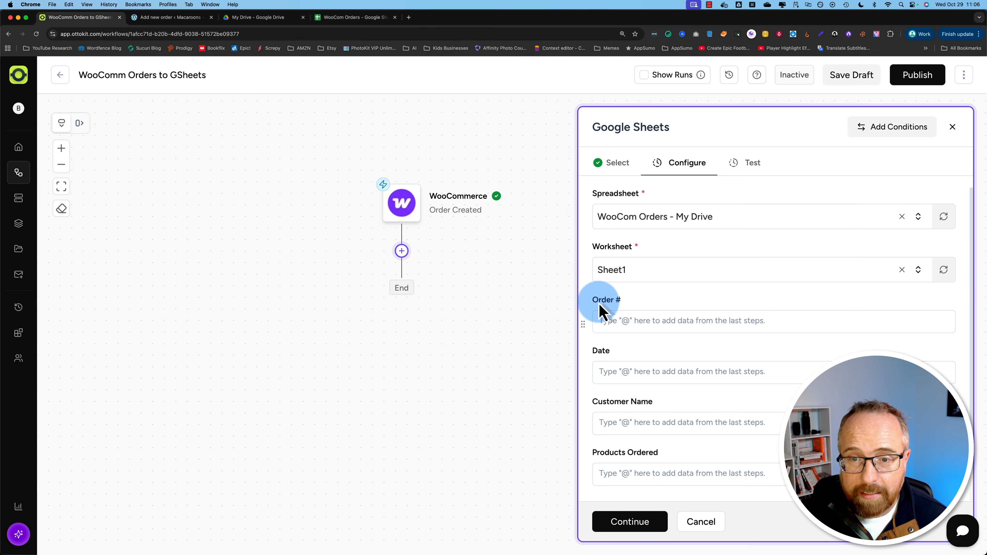
left_click(621, 311)
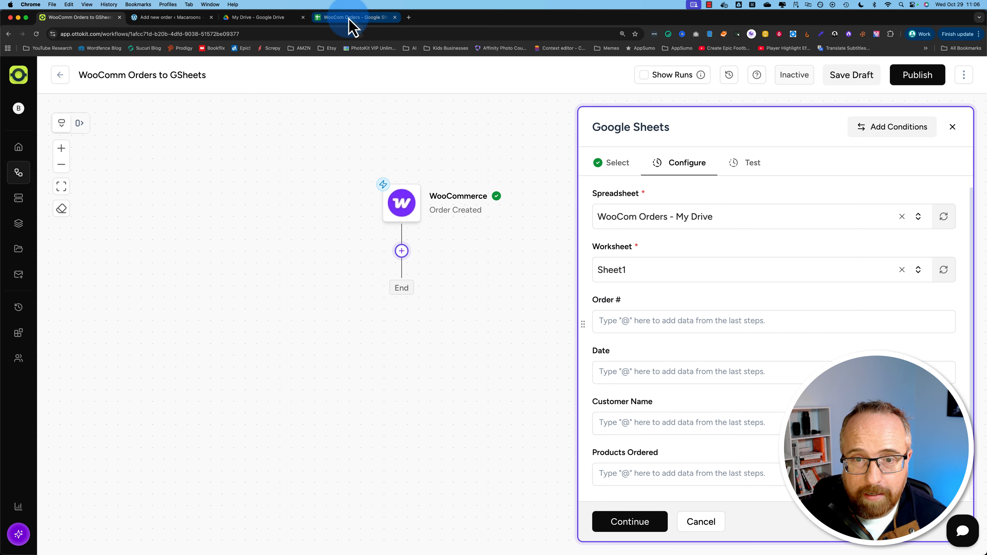
left_click(618, 370)
left_click(617, 410)
left_click(620, 460)
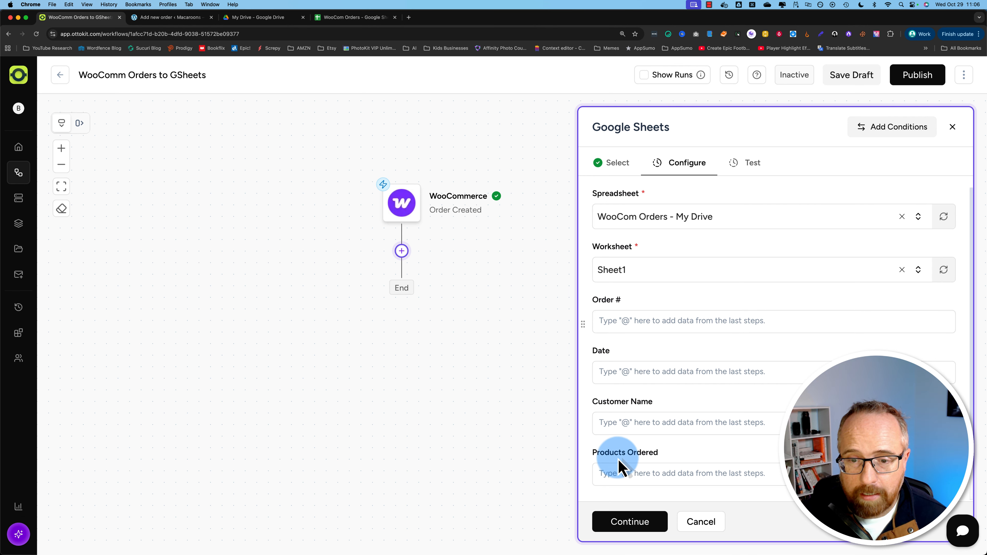
scroll(622, 465, "down", 2)
left_click(606, 442)
left_click(356, 17)
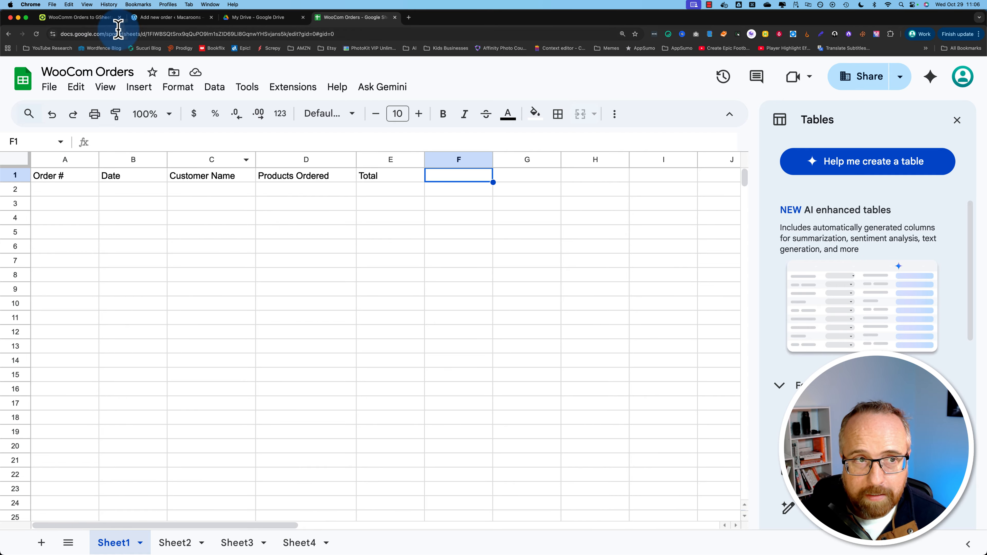
left_click(109, 19)
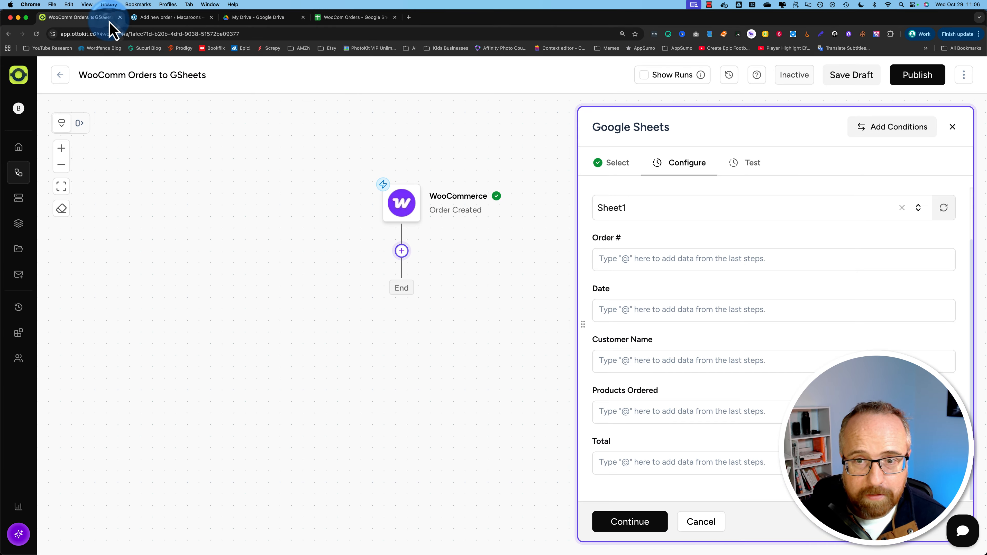
- Check the latest order's number in the WooCommerce orders list, and map the action's Order # field to the WooCommerce Id value
left_click(628, 259)
type("@")
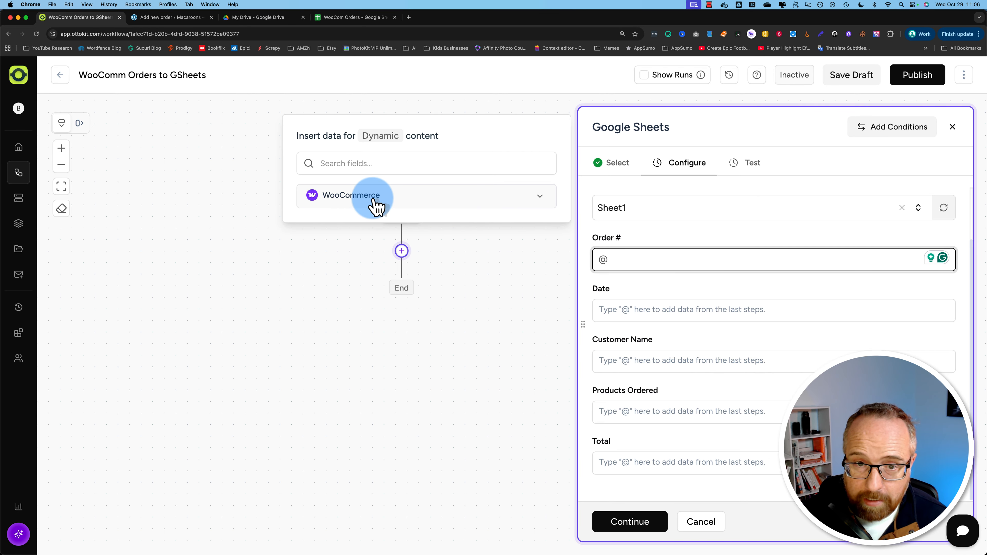
left_click(419, 202)
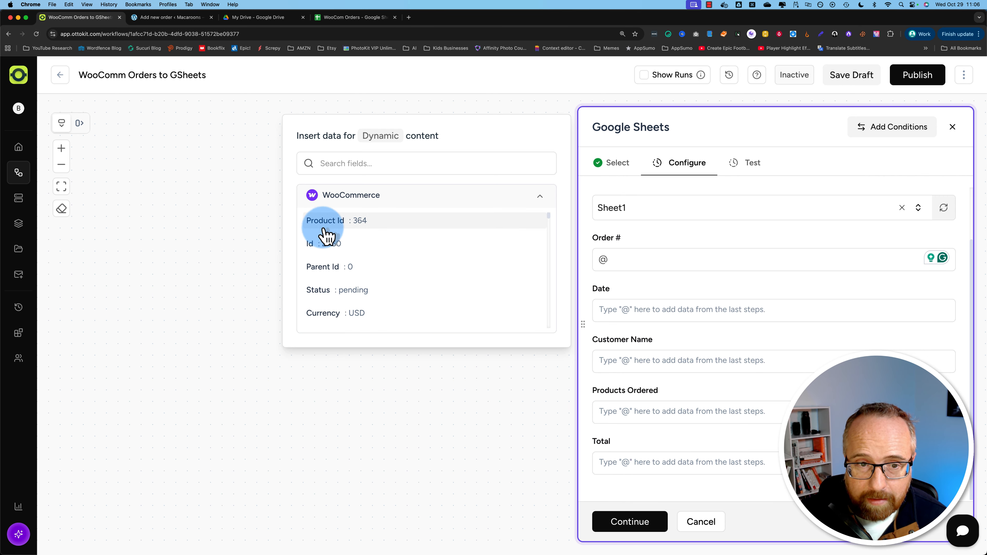
left_click(346, 164)
type("order")
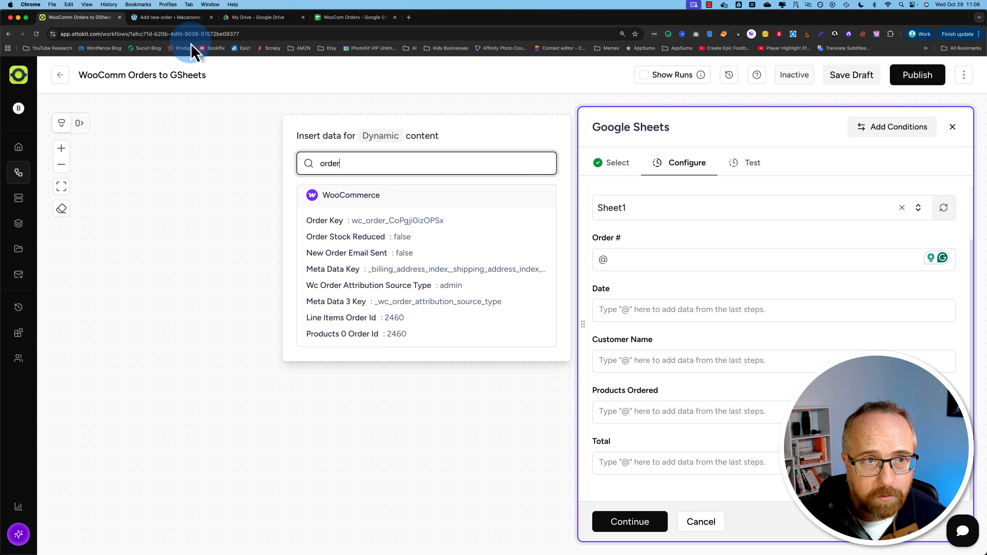
left_click(171, 17)
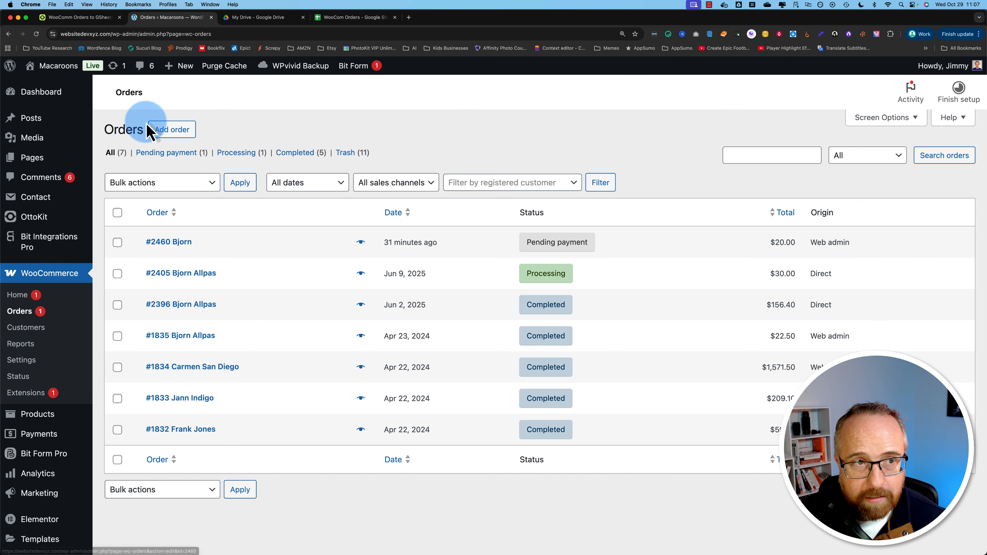
left_click(77, 17)
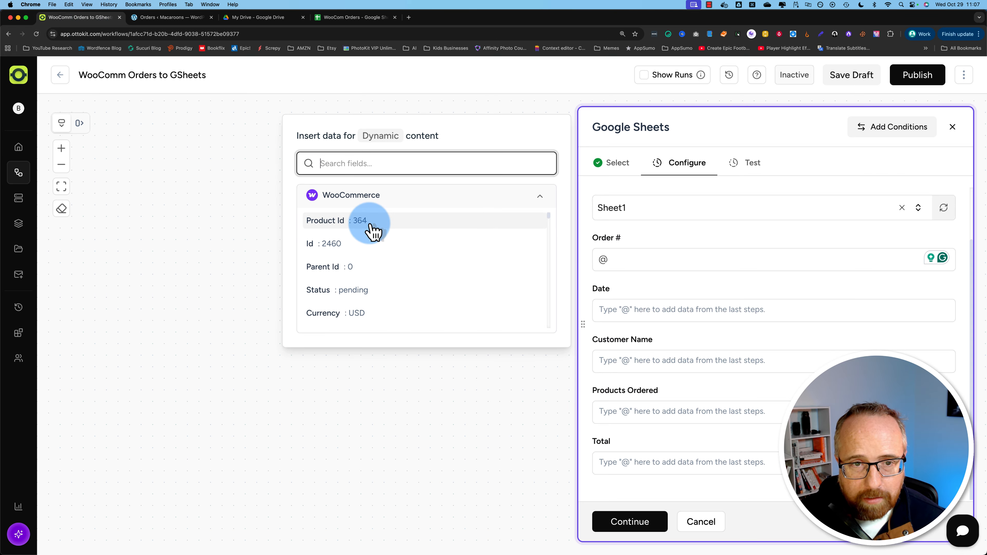
left_click(322, 253)
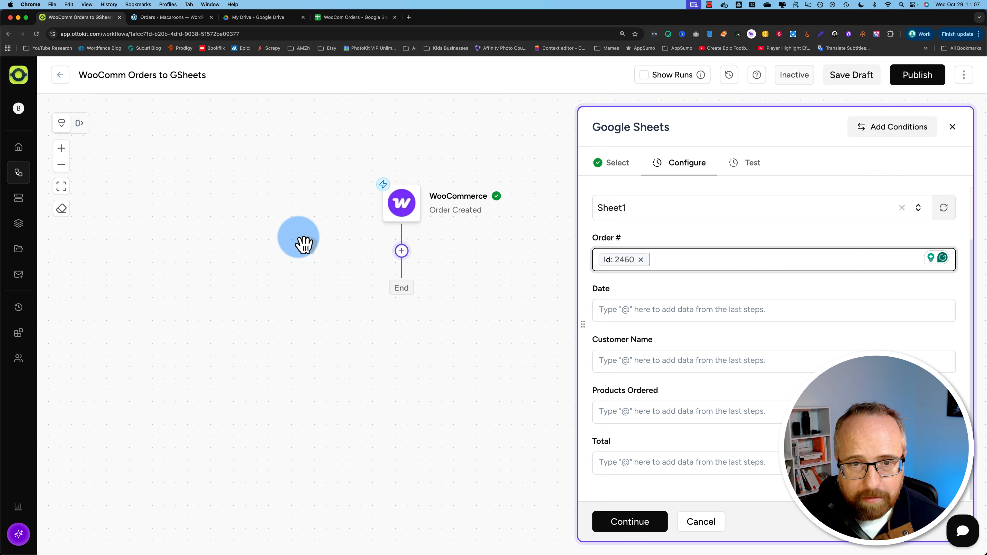
- Map the Date field to WooCommerce's Date Modified Date and the Customer Name field to Billing First Name
left_click(610, 310)
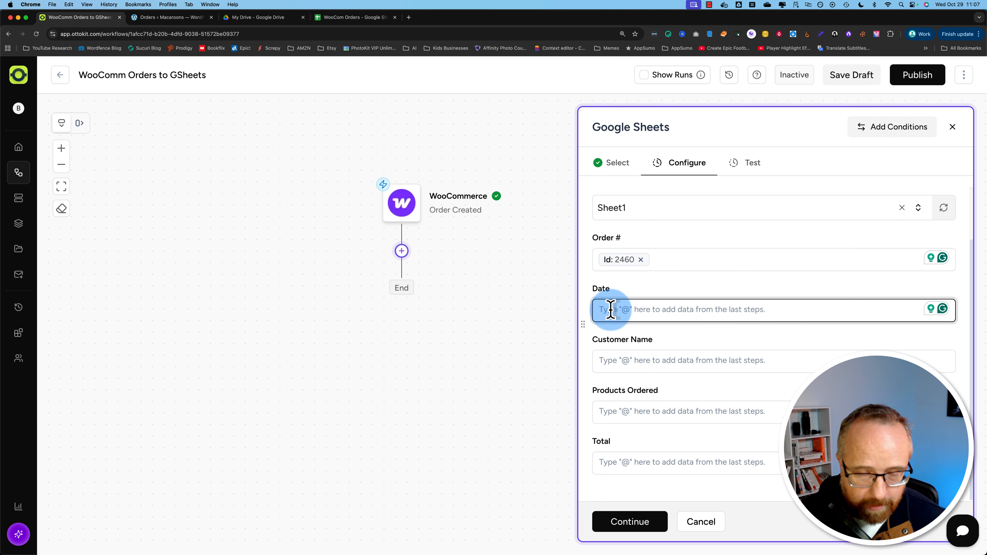
type("@date")
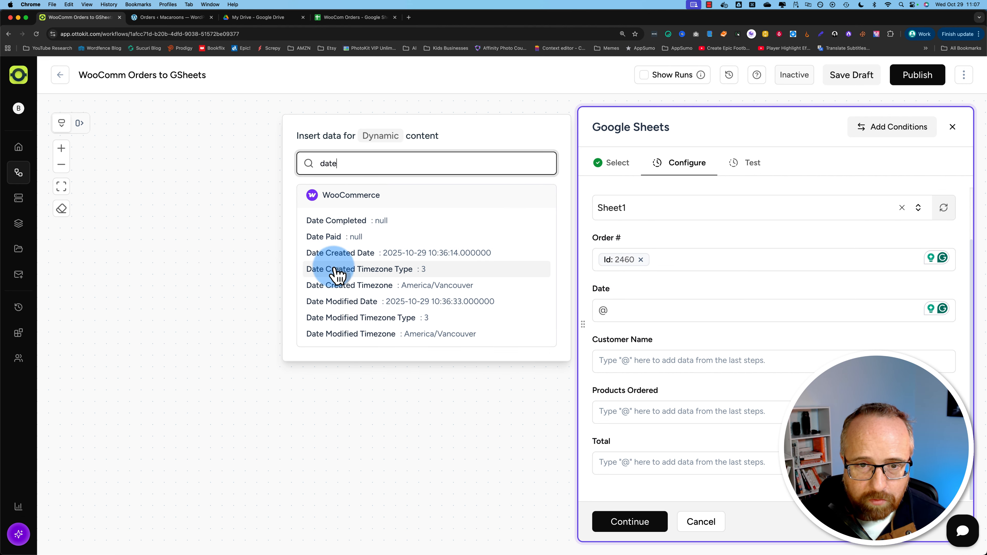
left_click(341, 303)
left_click(632, 360)
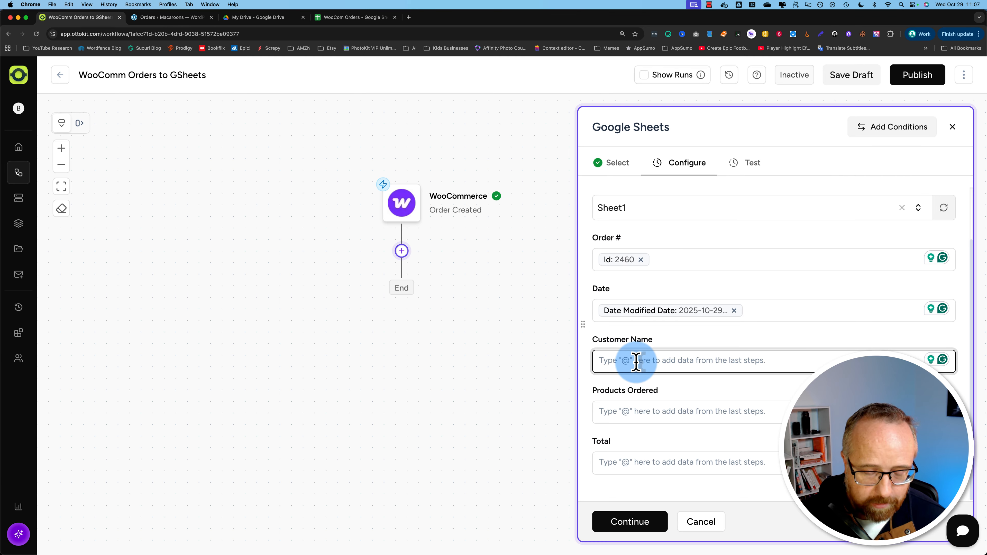
type("@")
left_click(330, 164)
type("name")
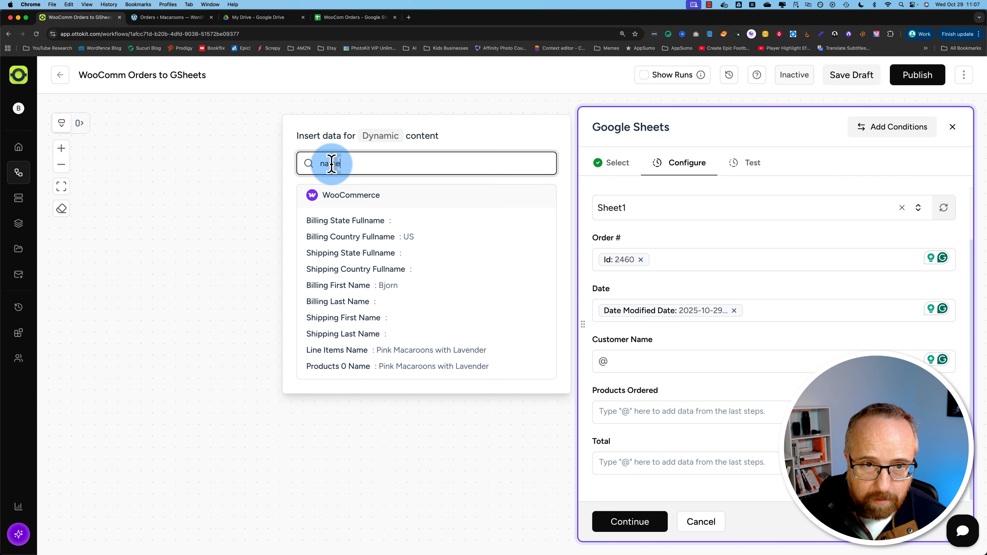
left_click(331, 288)
- Map the Products Ordered field to the WooCommerce Line Items Name value
left_click(657, 410)
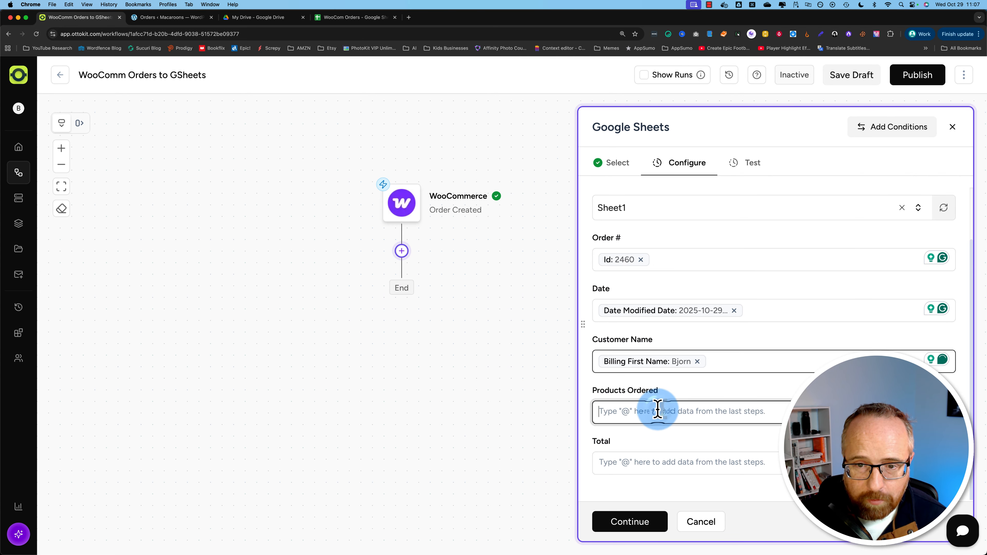
type("@")
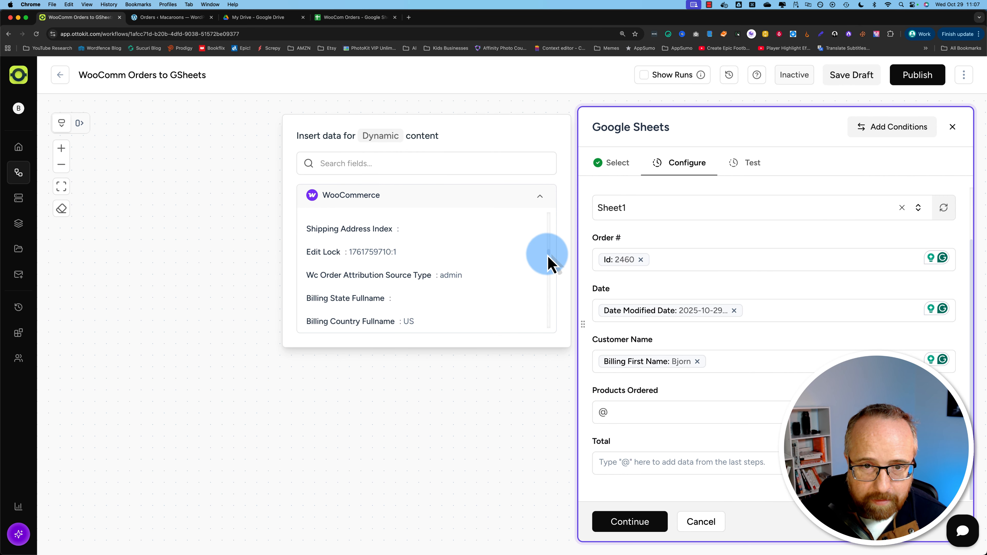
left_click_drag(548, 260, 546, 319)
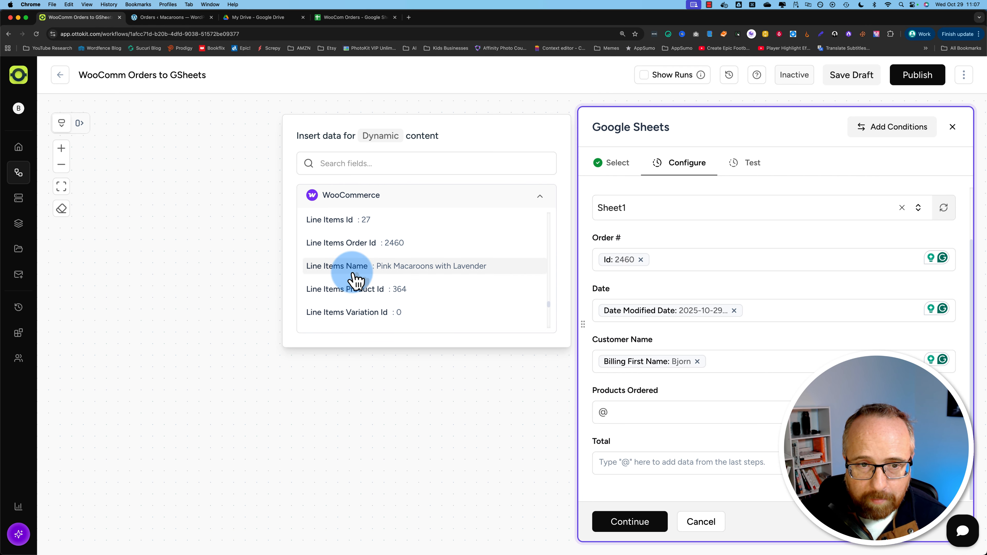
left_click(418, 266)
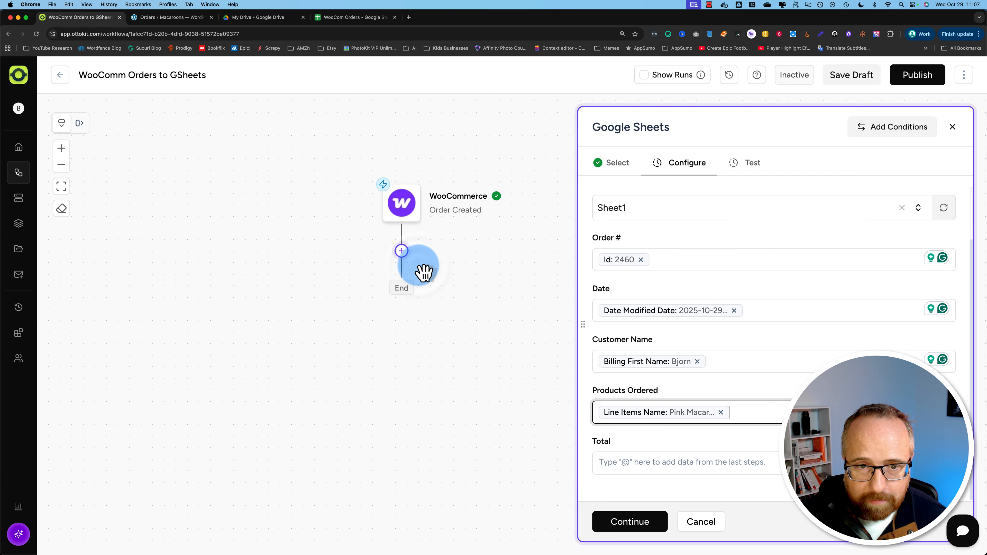
- Map the Total field to the WooCommerce order's Total value, then continue to the test stage and test the action
left_click(639, 463)
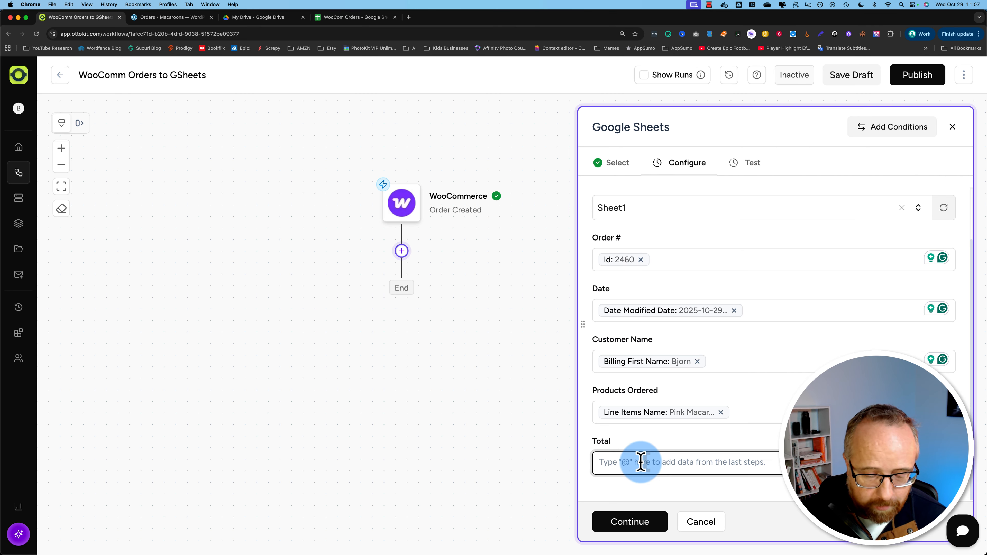
type("@")
left_click(353, 163)
type("total")
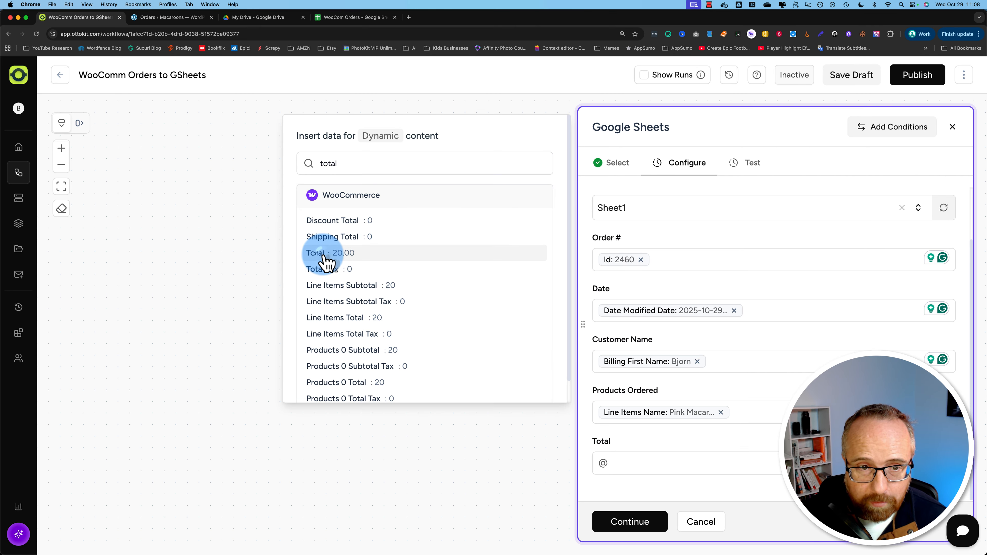
left_click(325, 259)
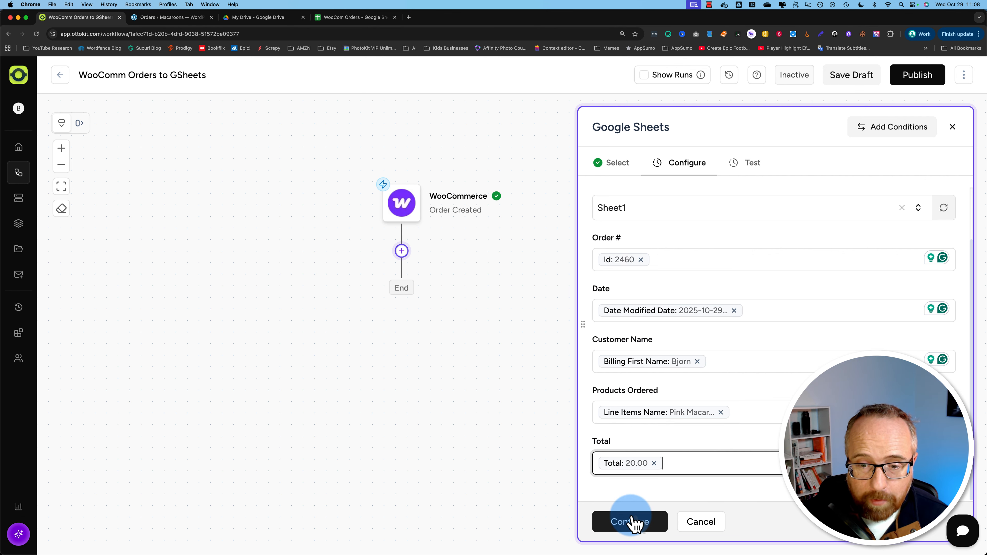
left_click(630, 525)
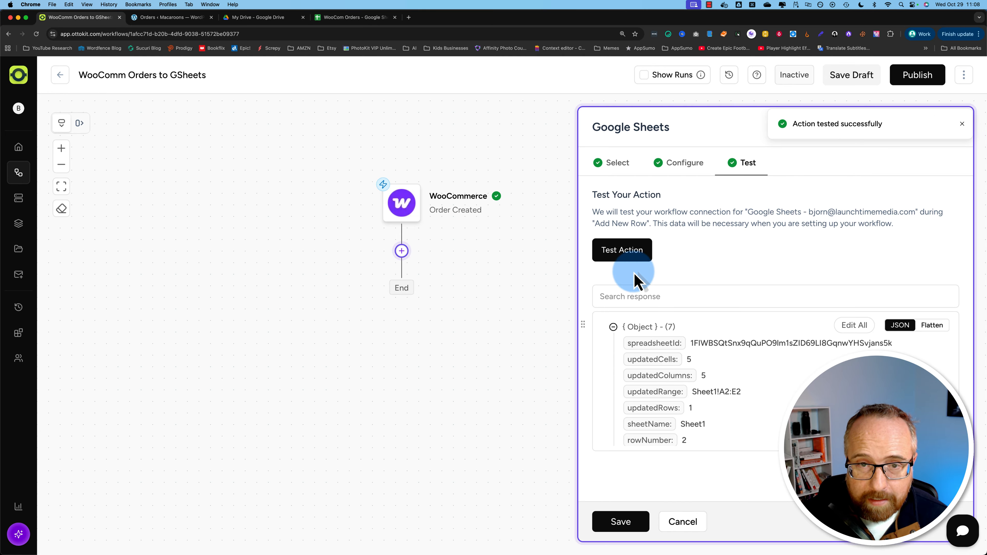
- Check the test row in the WooCom Orders spreadsheet, then save the Google Sheets action and publish the OttoKit workflow
left_click(357, 19)
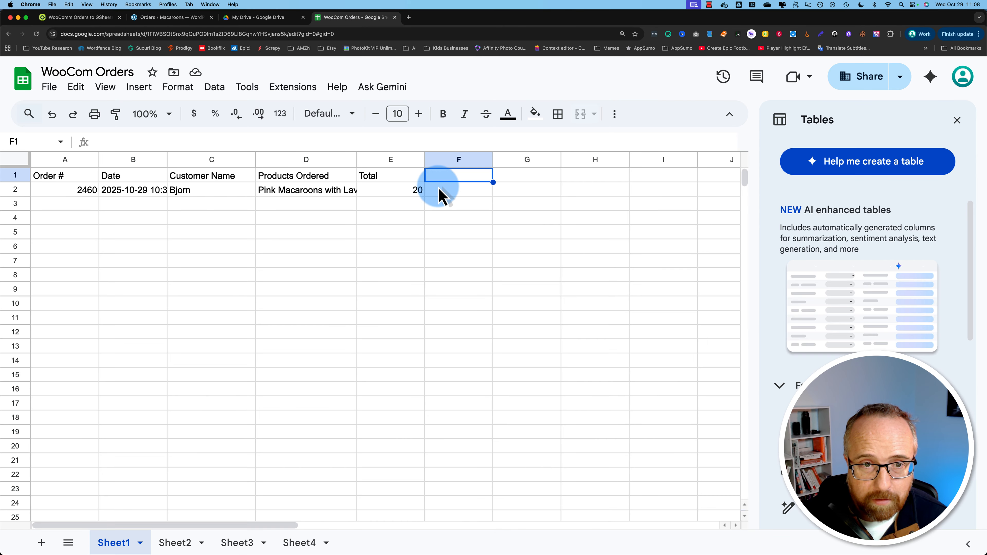
left_click(65, 19)
left_click(630, 525)
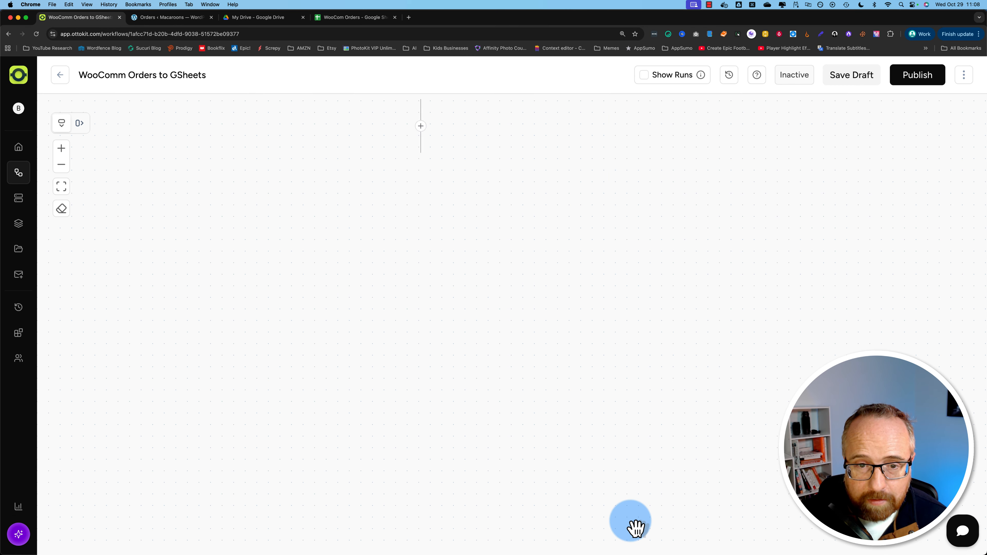
left_click(916, 83)
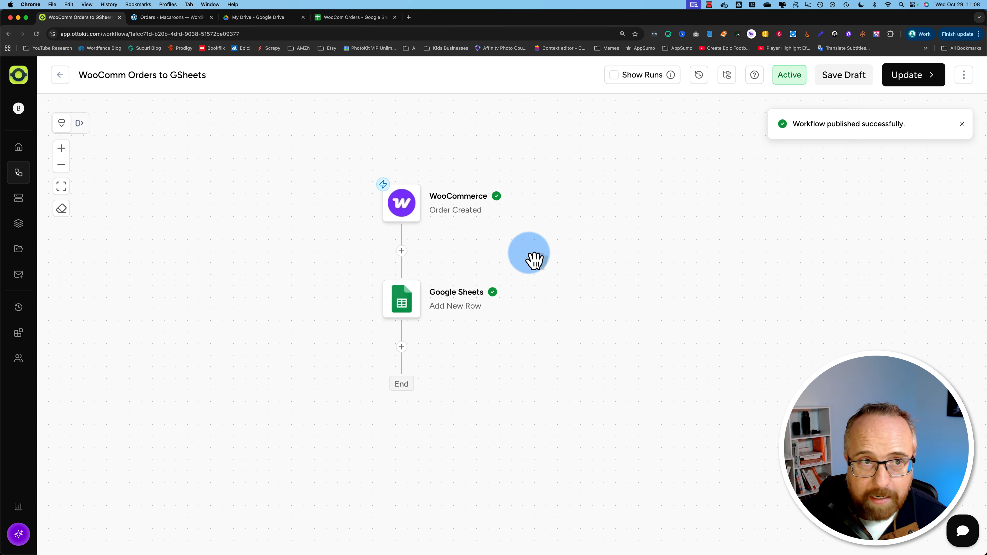
- Start a new WooCommerce order on the WordPress site and enter the customer's billing first name
left_click(165, 19)
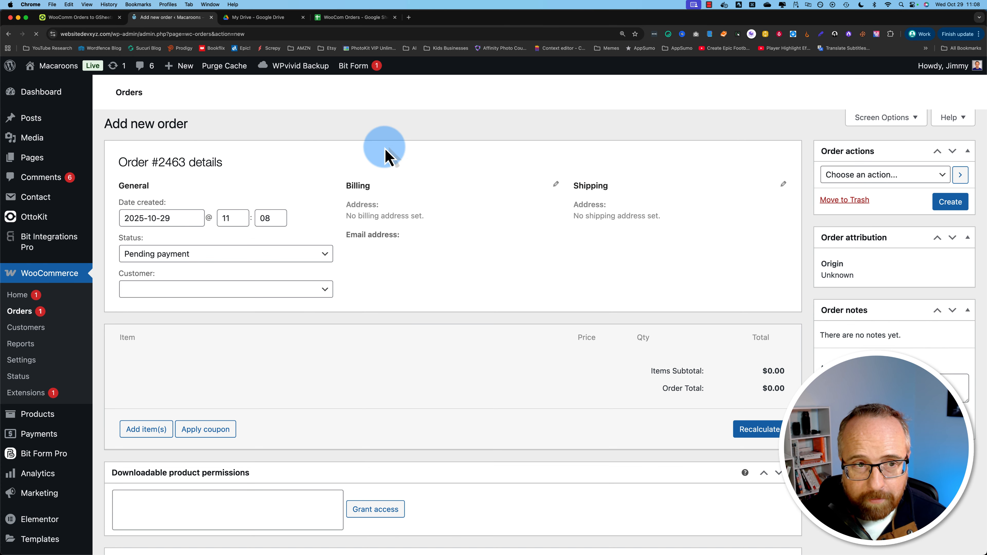
left_click(378, 234)
type("Jim")
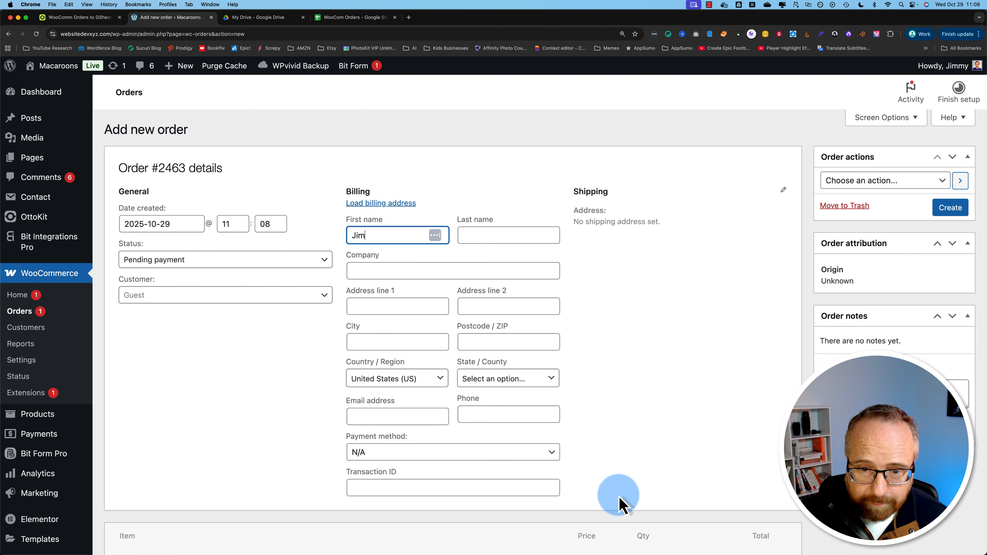
- Find Yellow Macaroons by searching products for "mac" and add it to the order with quantity 1
scroll(246, 523, "down", 1)
scroll(245, 522, "down", 5)
left_click(150, 394)
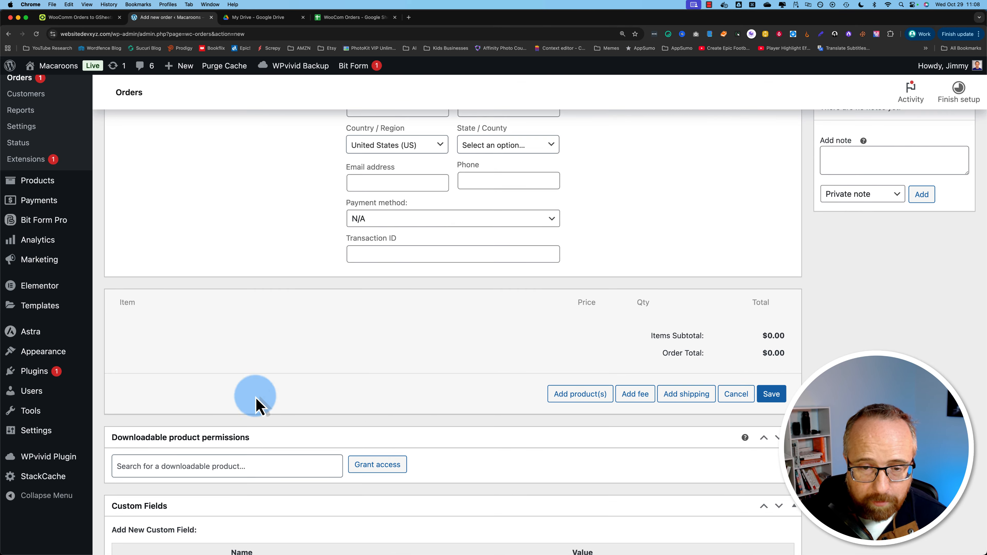
left_click(579, 394)
left_click(538, 315)
type("mac")
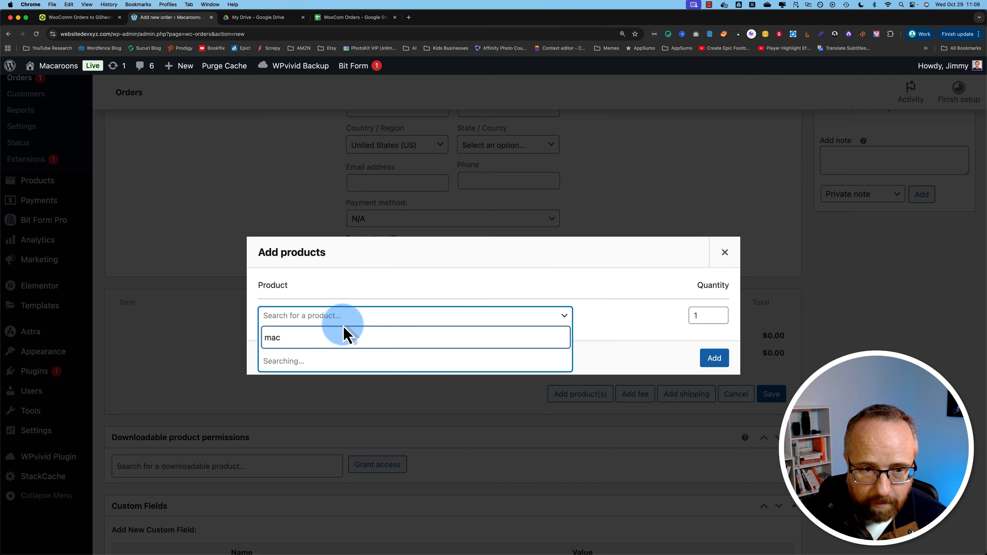
left_click(289, 363)
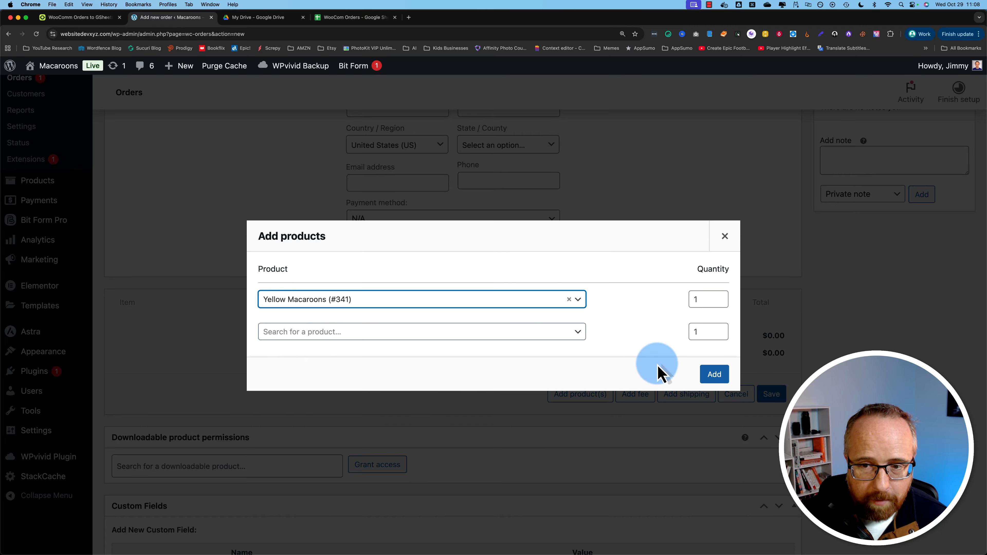
left_click(714, 376)
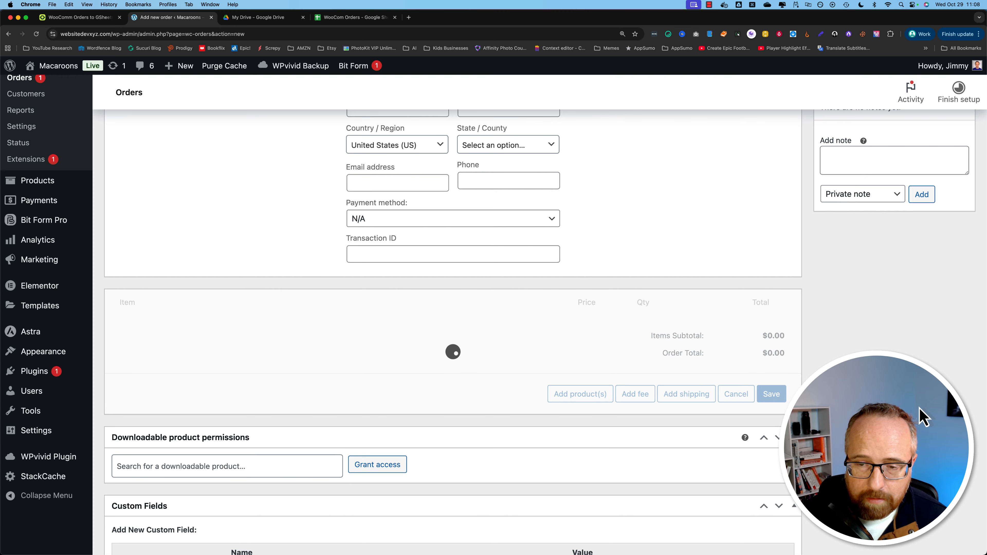
- Create the Yellow Macaroons order and check the WooCom Orders spreadsheet for its row
scroll(924, 417, "up", 6)
left_click(951, 208)
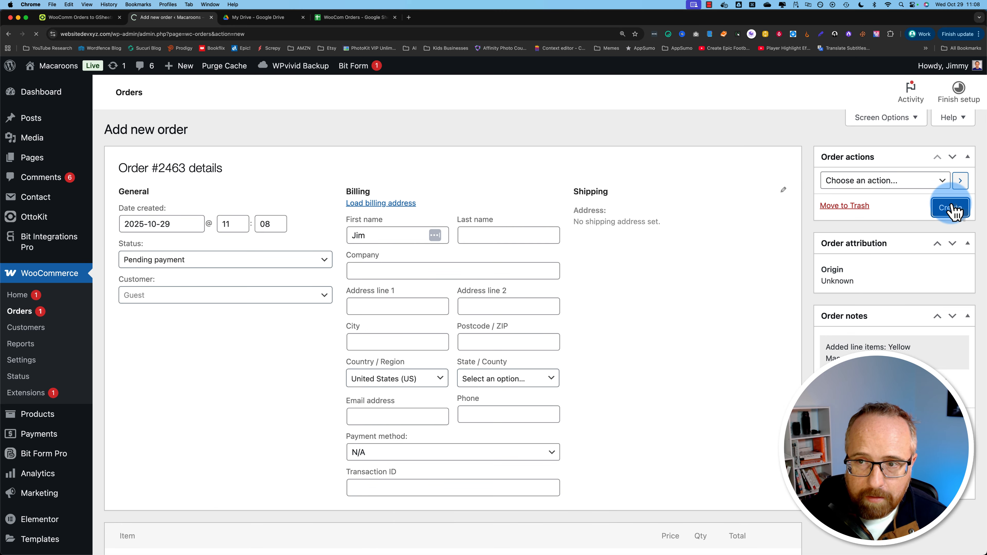
left_click(346, 18)
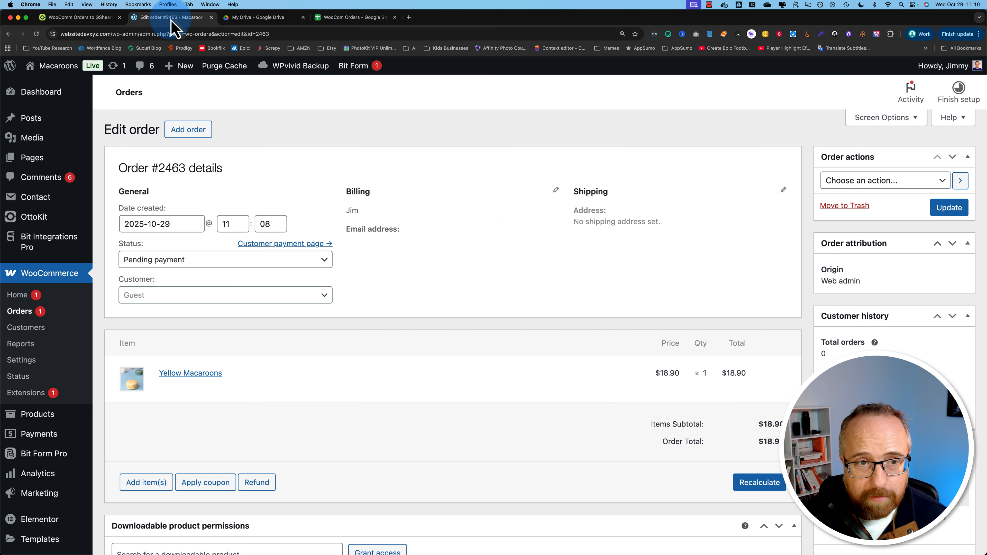
- Start another WooCommerce order containing one each of Yellow Macaroons, You pick the Macaroons and Pink Macaroons with Lavender
left_click(171, 17)
left_click(190, 132)
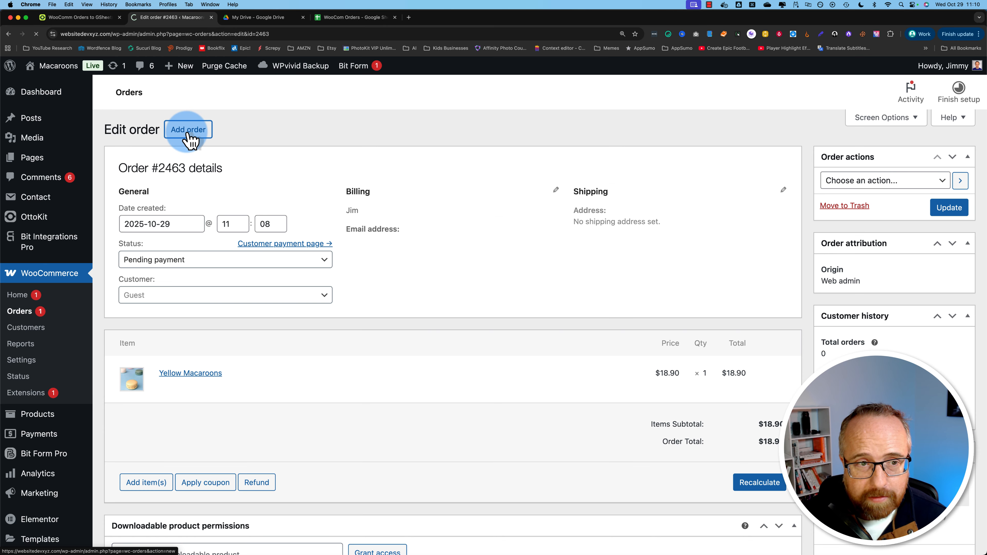
left_click(154, 433)
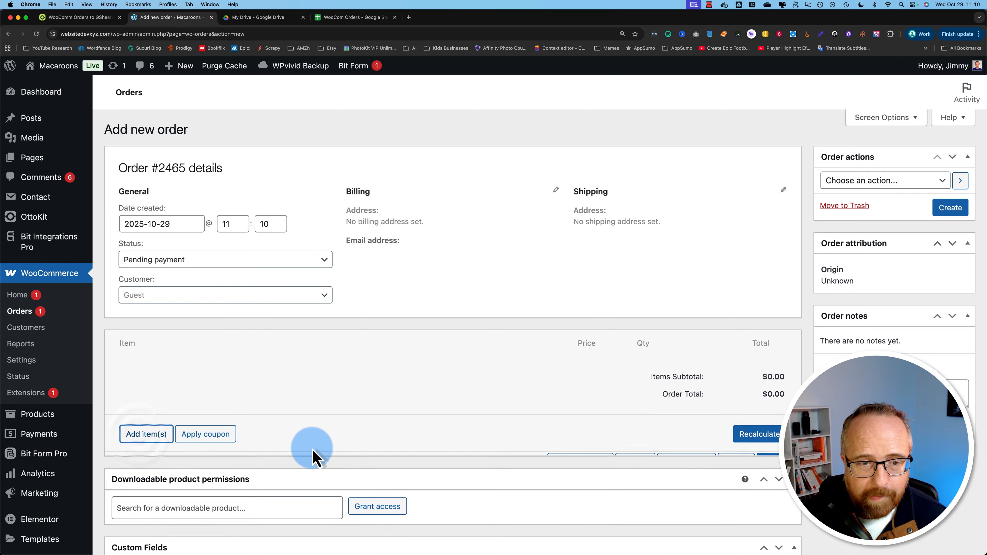
left_click(579, 436)
left_click(315, 317)
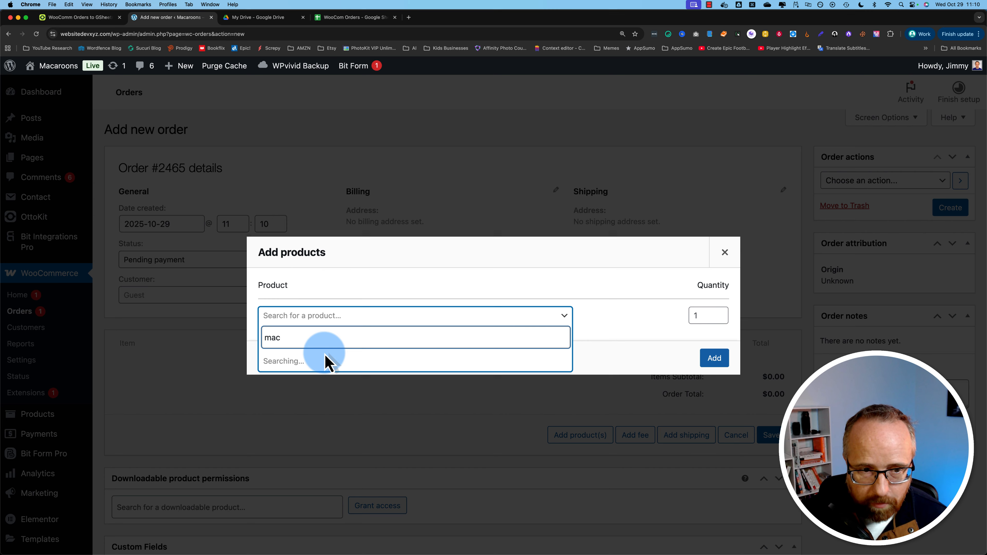
left_click(329, 360)
left_click(334, 332)
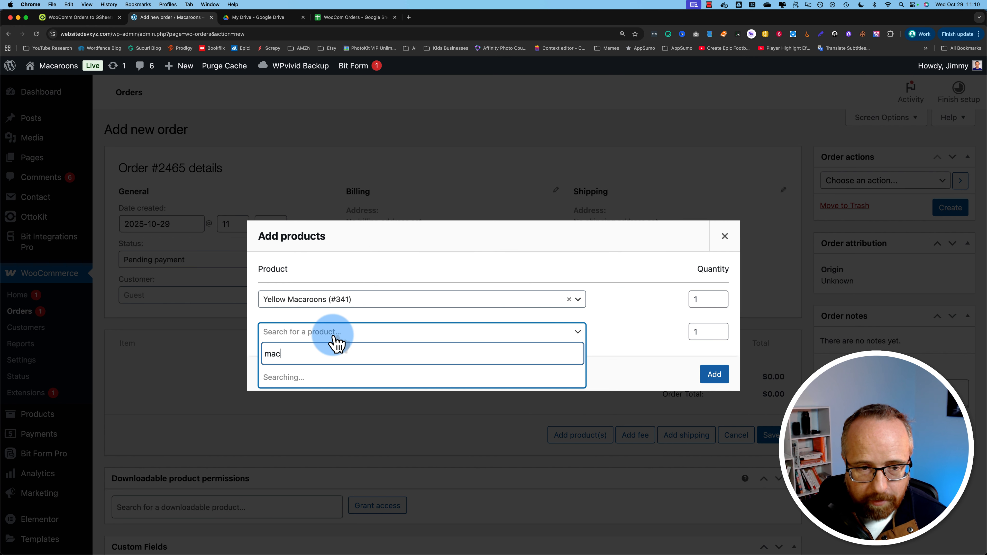
left_click(340, 417)
left_click(354, 348)
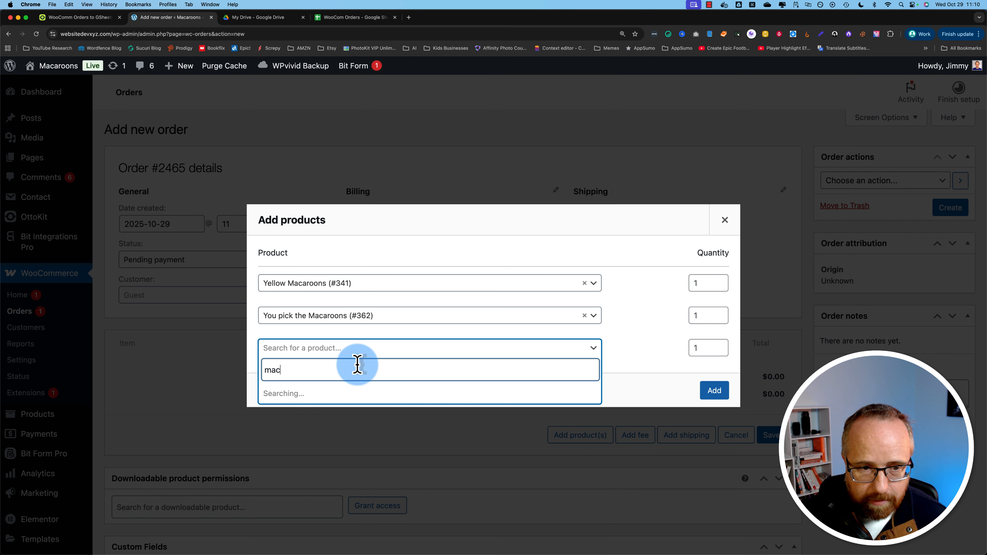
left_click(342, 472)
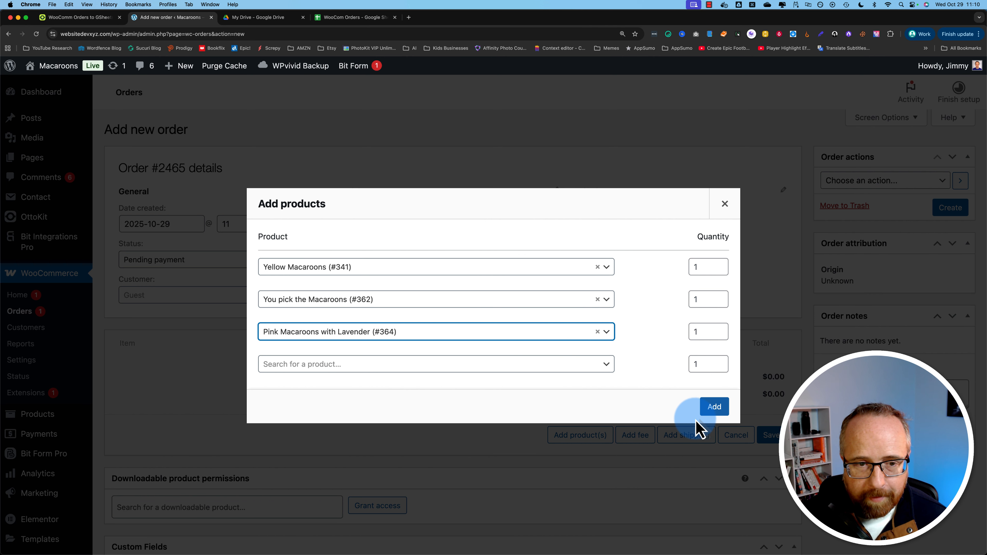
left_click(714, 407)
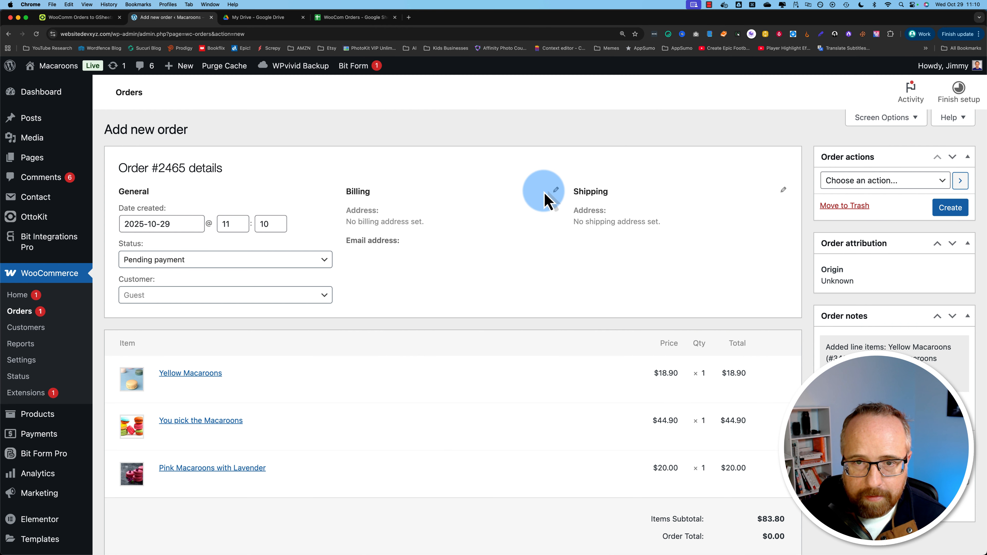
- Enter the customer's billing first name on the three-product order and create it
left_click(553, 191)
left_click(380, 233)
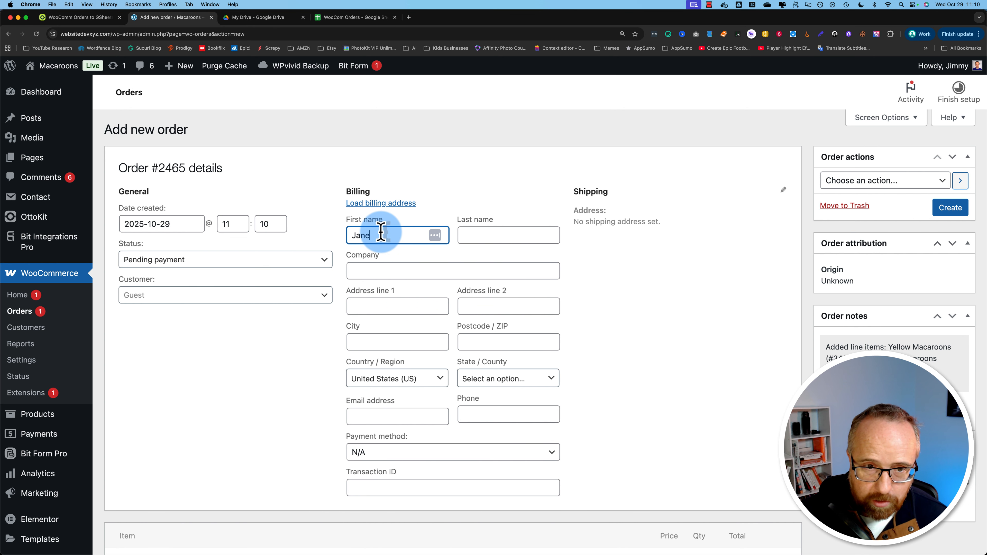
left_click(940, 210)
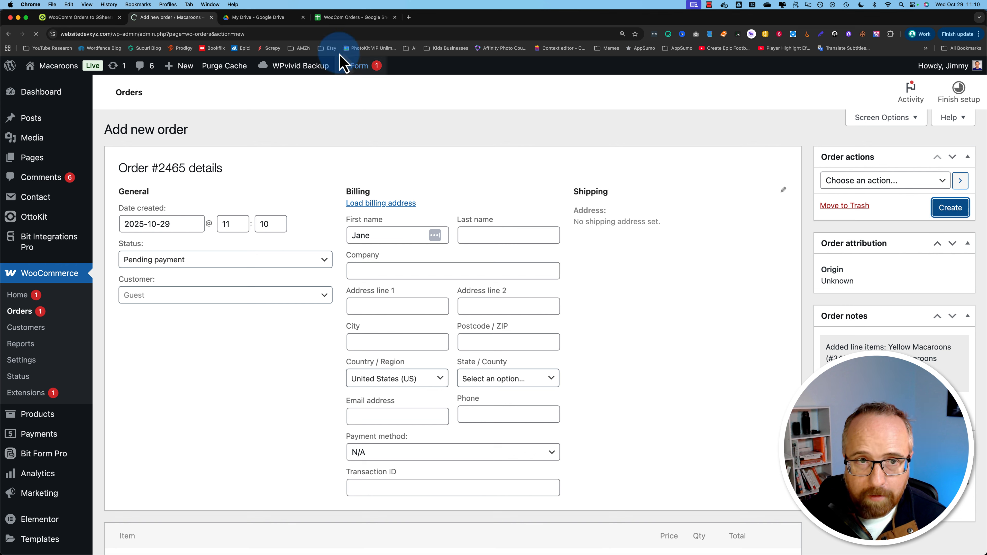
- Check the three-product order's row in the WooCom Orders spreadsheet and read its full Products Ordered entry
left_click(334, 18)
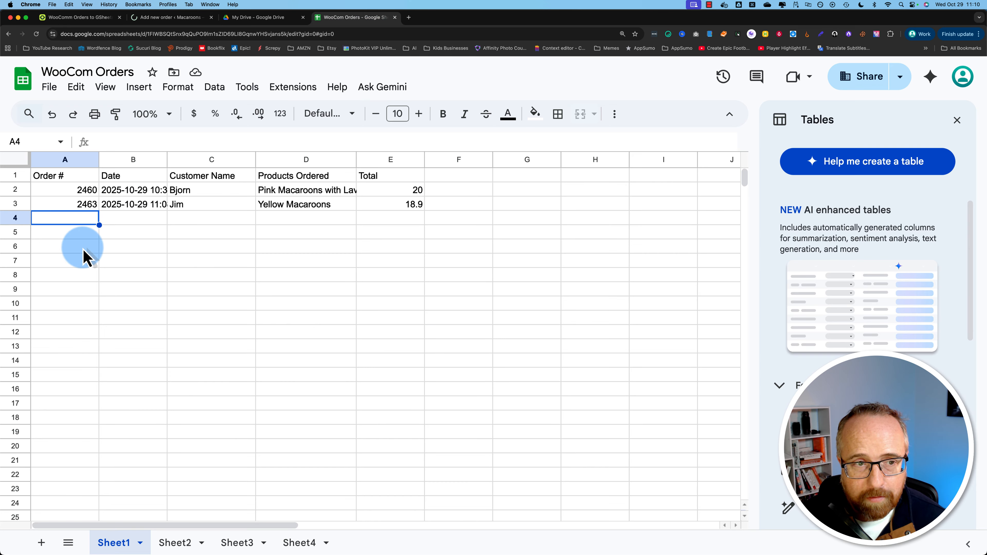
left_click(314, 219)
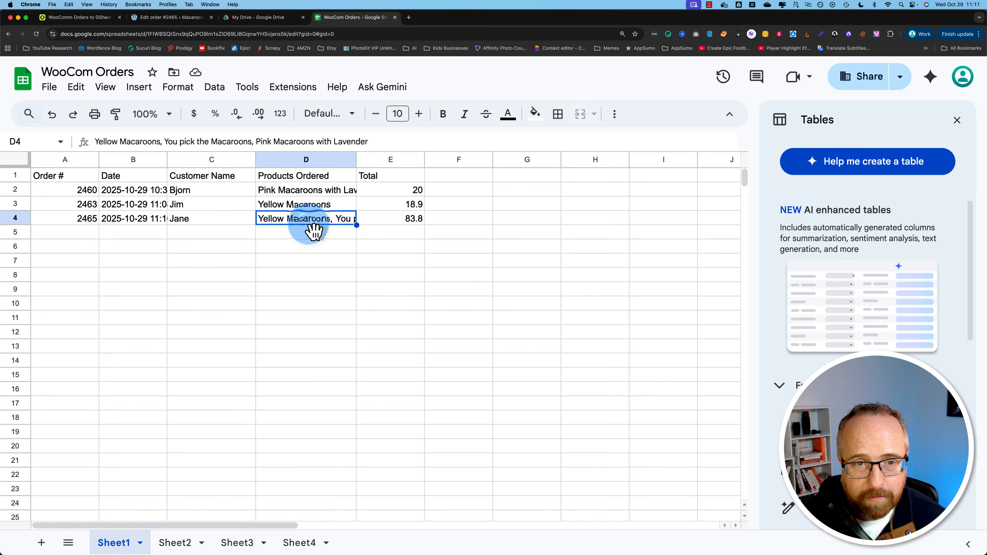
double_click(313, 218)
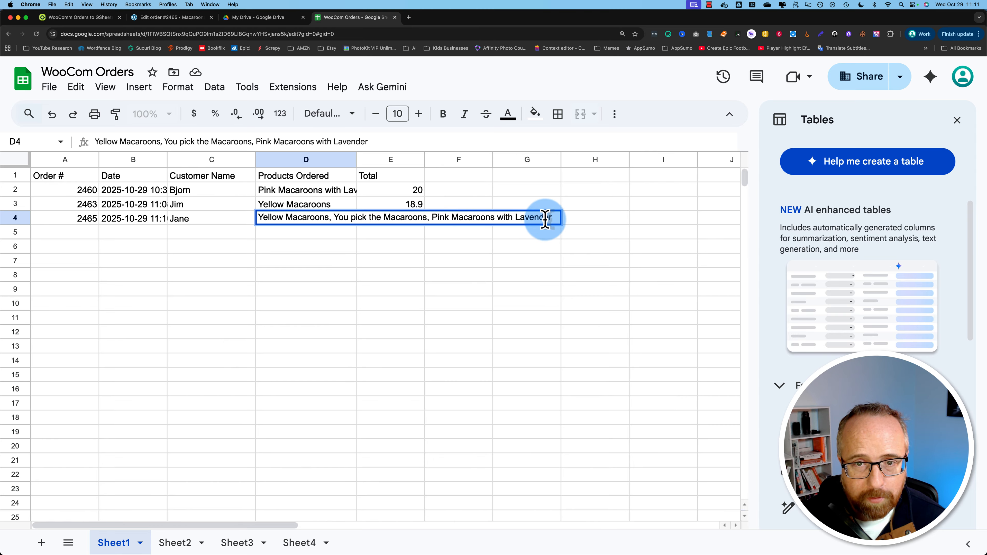
key("Return")
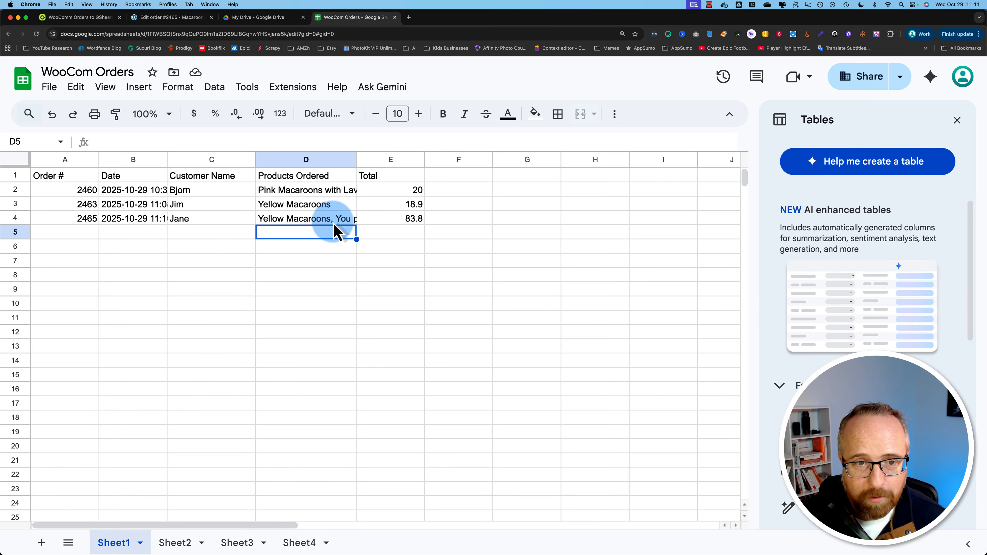
- Review the Google Sheets action's field mapping in OttoKit, then widen the spreadsheet's Date column to fit the full date and time
left_click(66, 20)
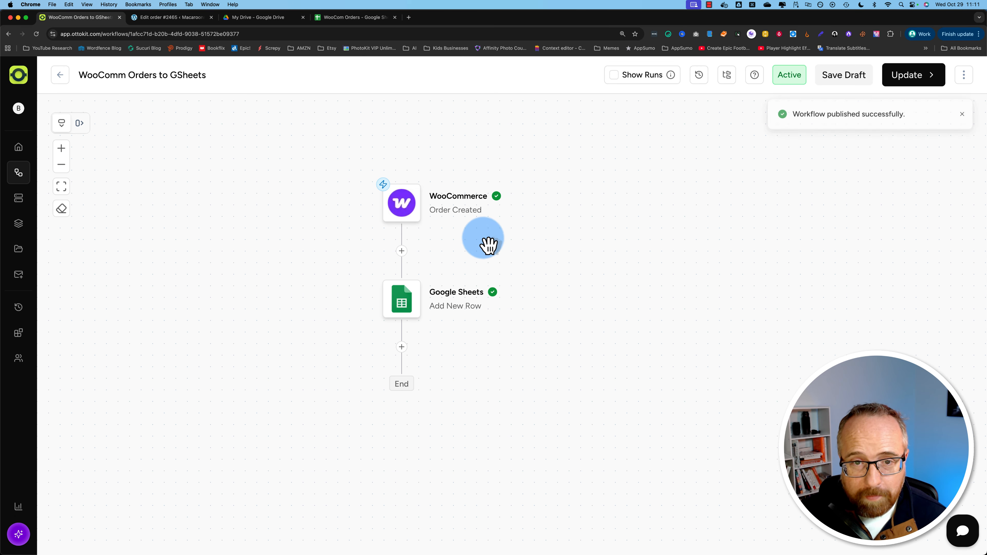
left_click_drag(500, 248, 403, 222)
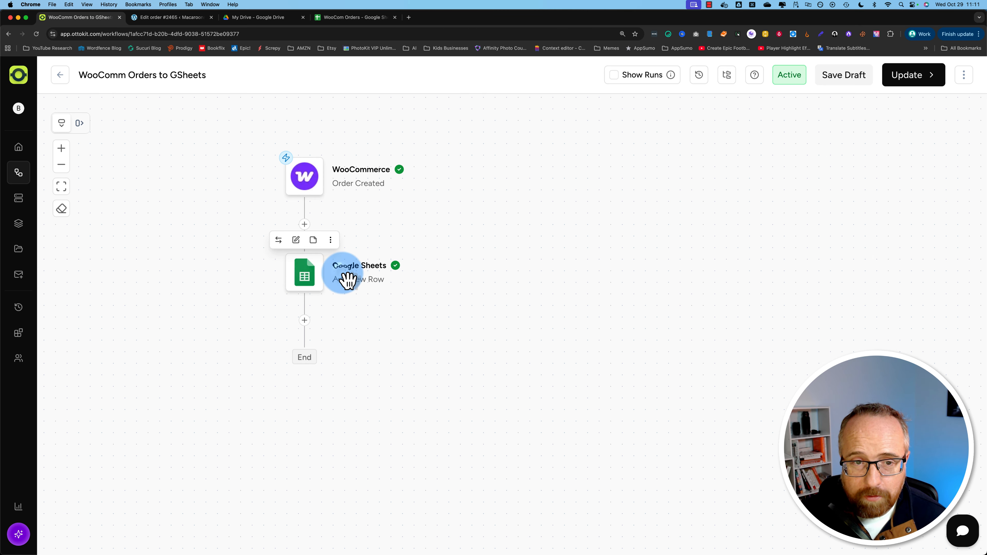
left_click(369, 276)
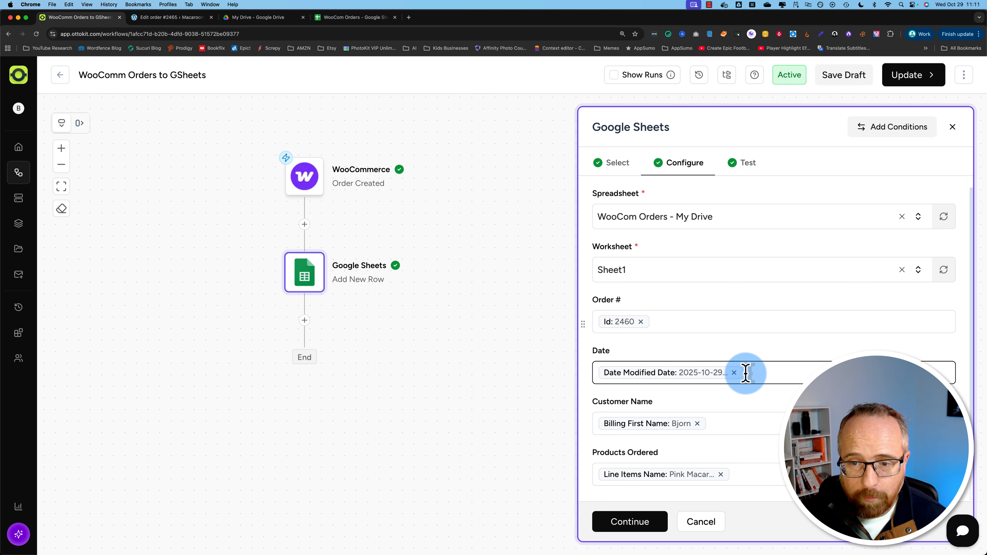
left_click(334, 18)
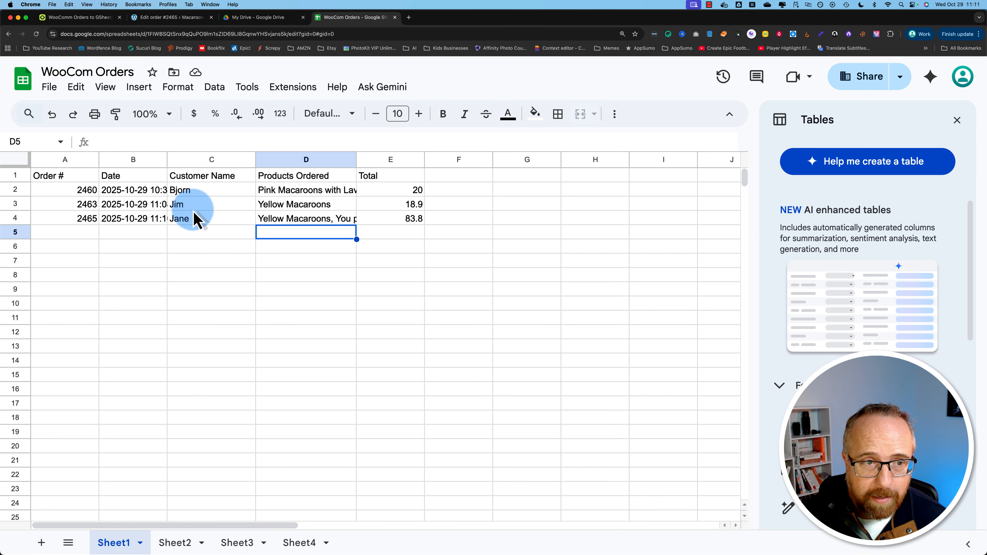
left_click_drag(167, 160, 287, 163)
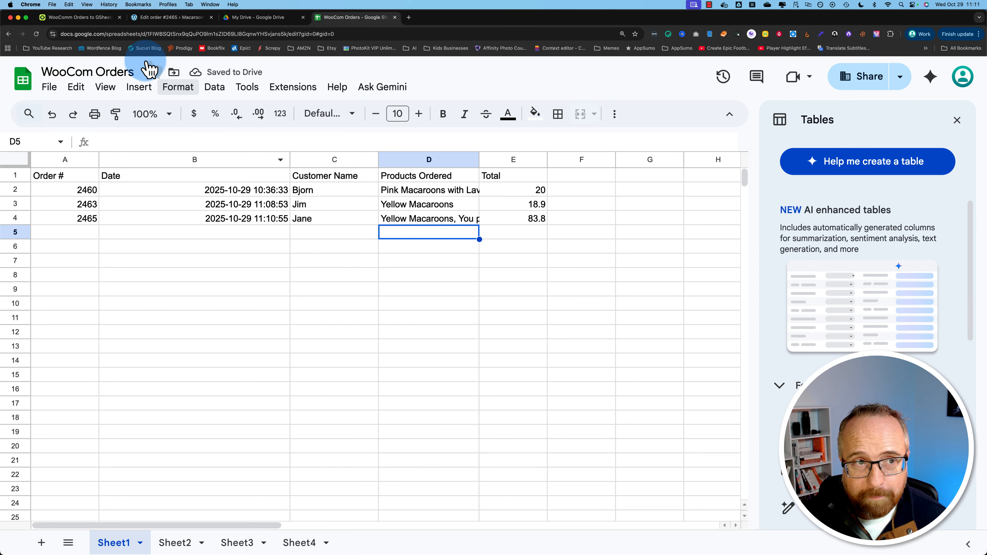
- Return to OttoKit and add a Formatter action with the Text event between the WooCommerce trigger and Google Sheets
left_click(93, 17)
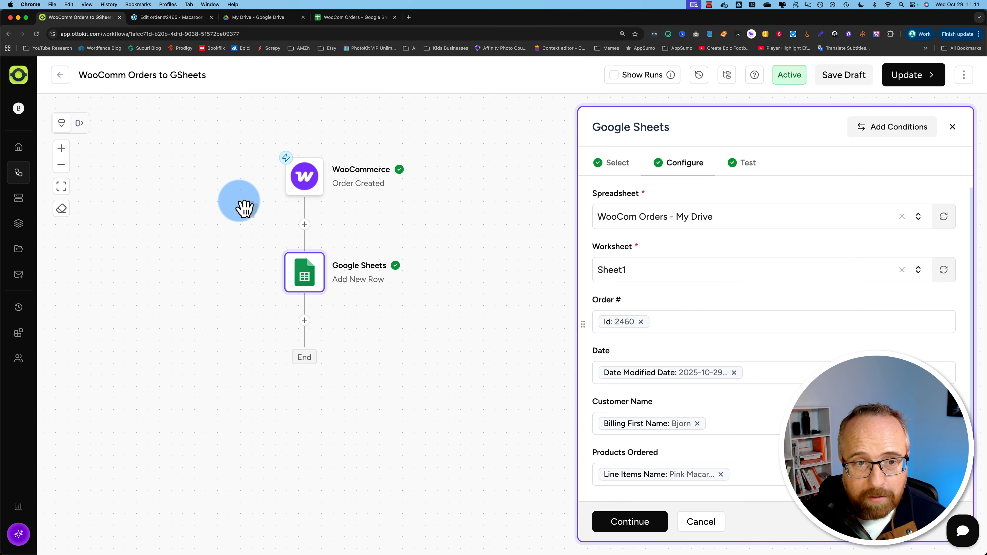
left_click(304, 224)
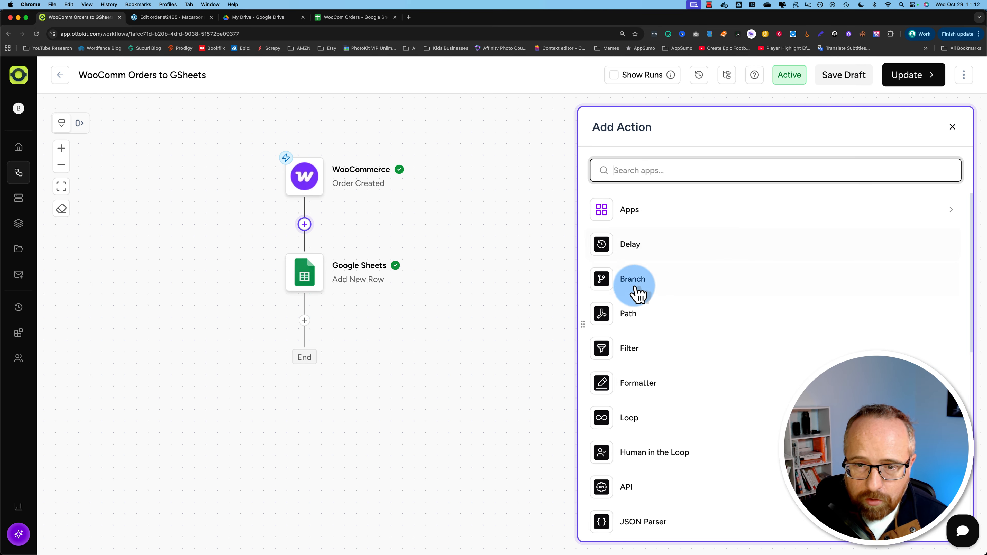
left_click(631, 385)
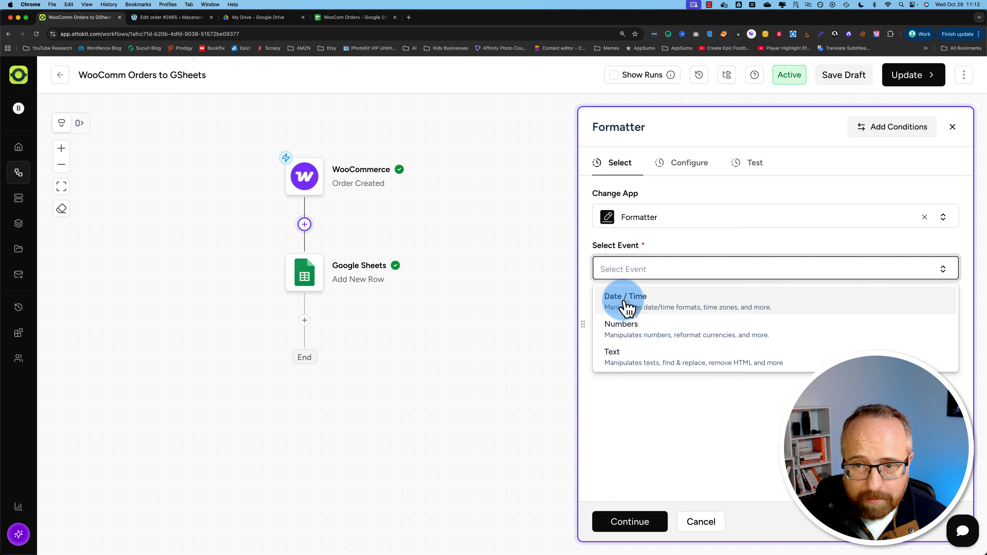
left_click(627, 366)
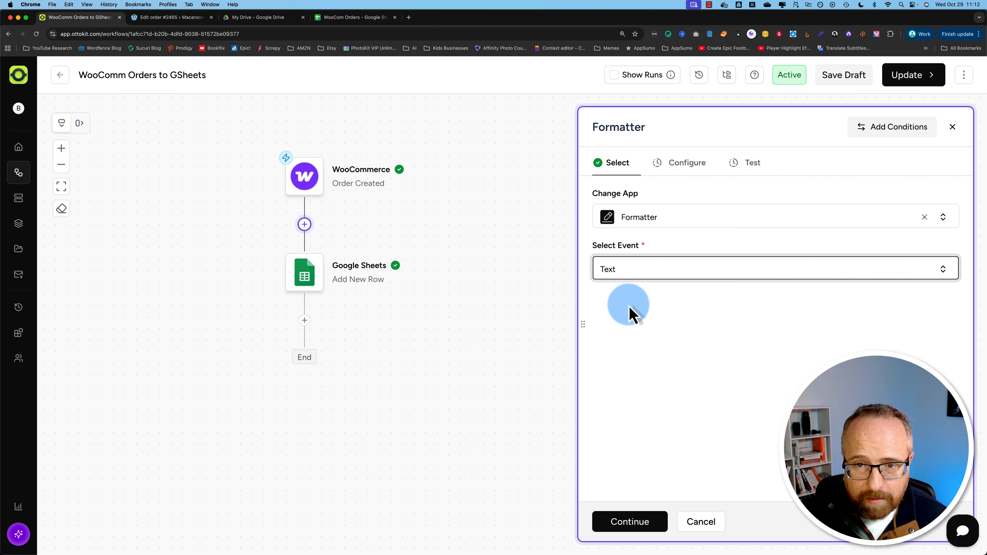
left_click(640, 522)
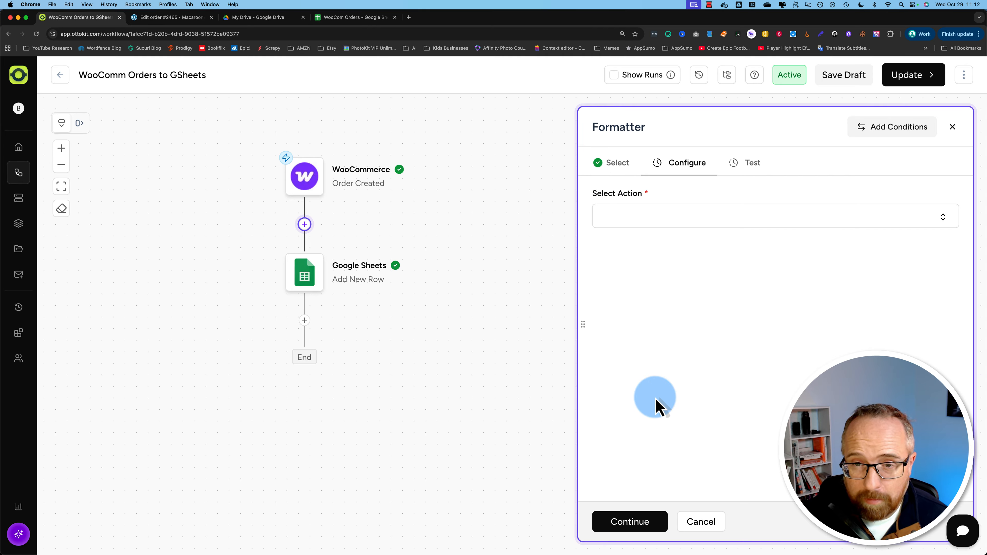
- Set the Formatter's action to Split Text and use WooCommerce's Date Created Date as its input text
left_click(628, 224)
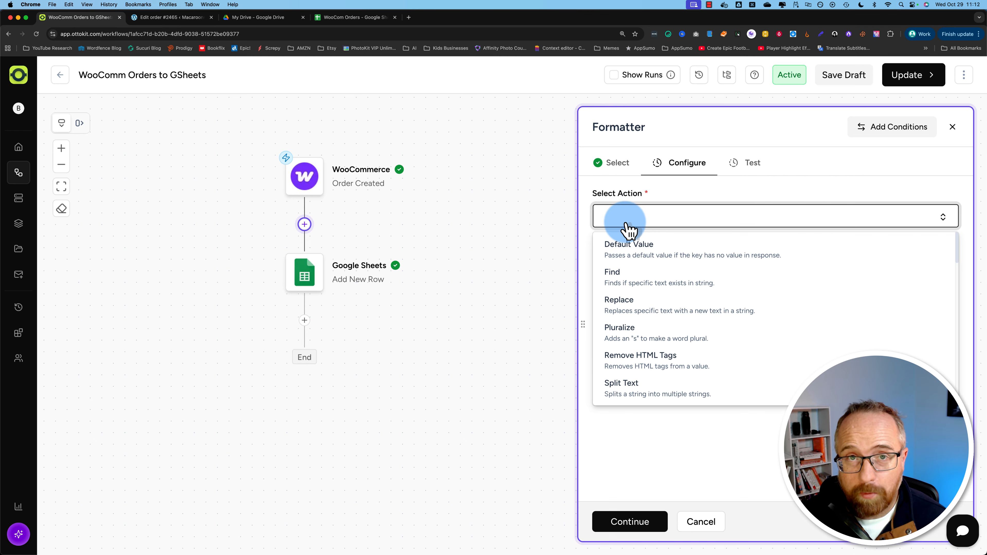
left_click(625, 390)
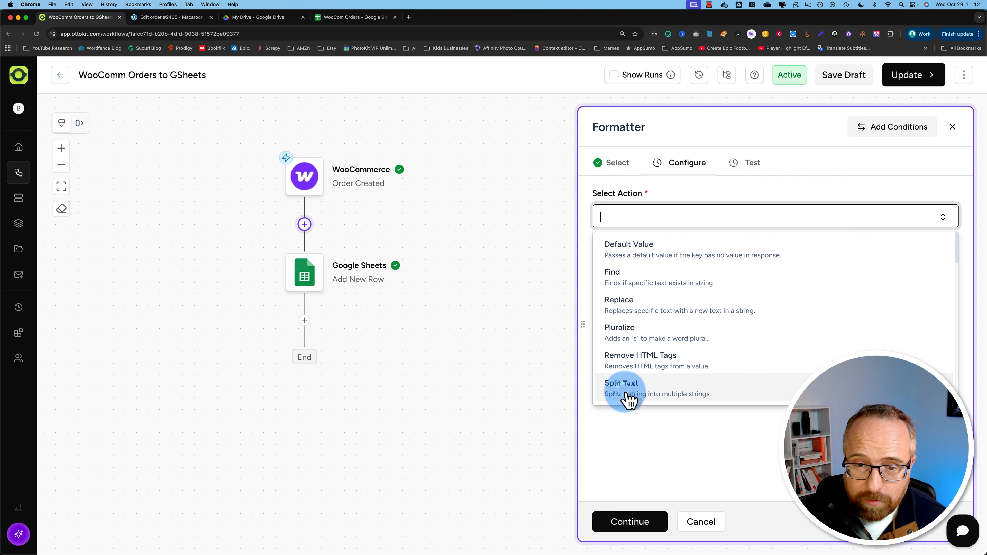
left_click(627, 280)
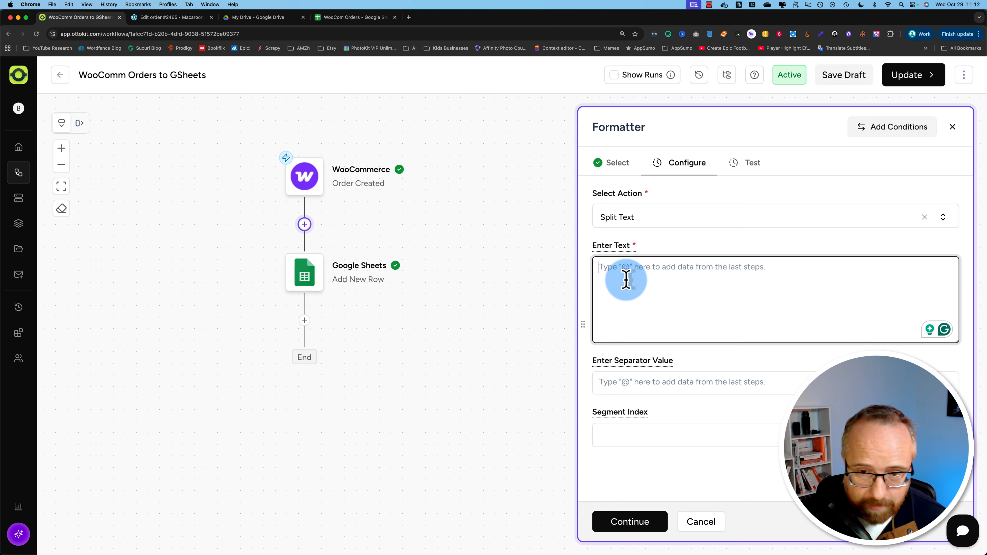
type("@")
left_click(359, 162)
type("date")
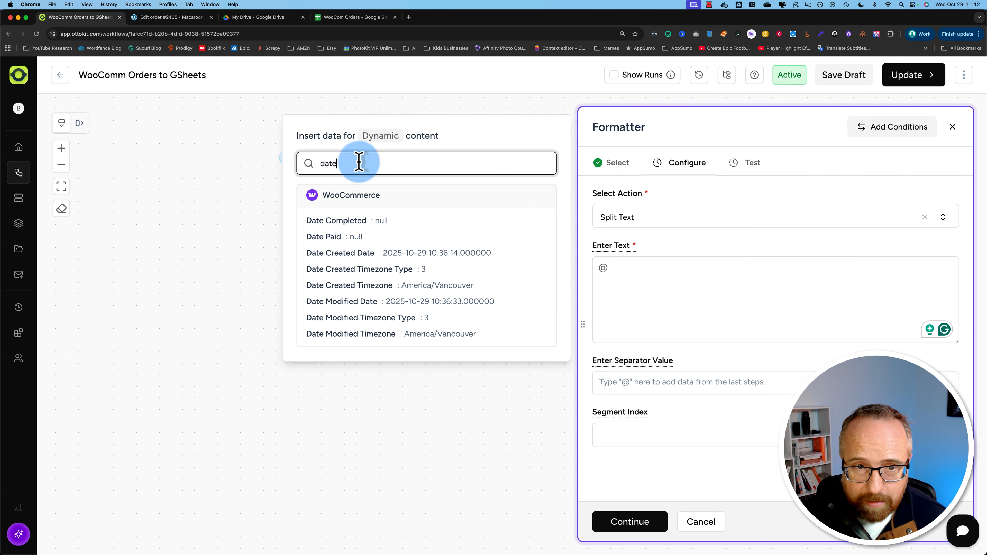
left_click(362, 255)
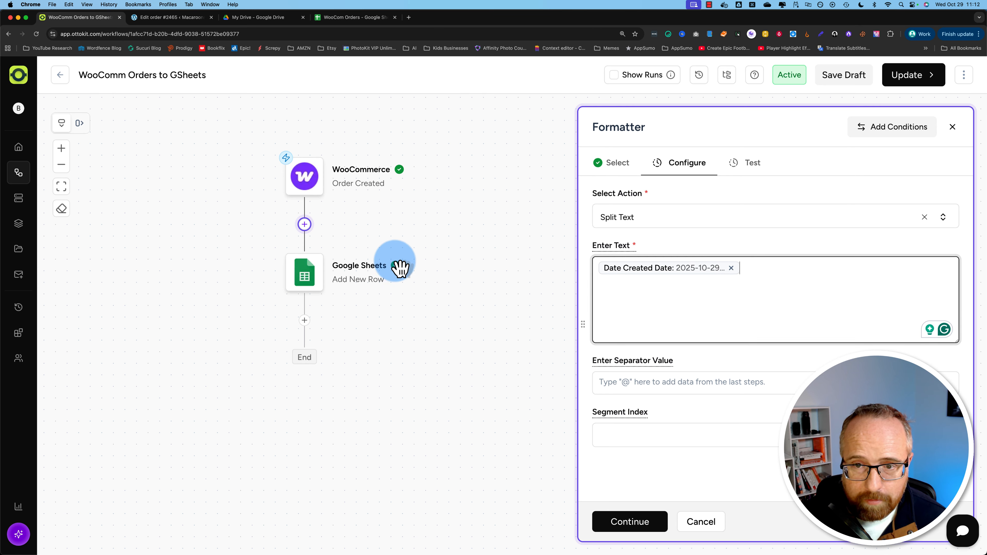
- Set the split's separator to a space and its segment index to First
left_click(639, 381)
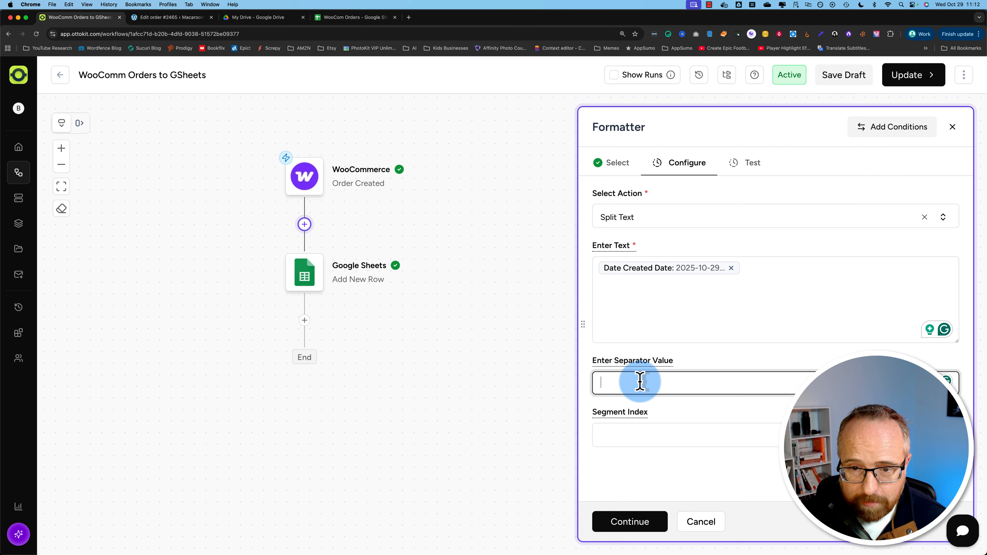
left_click(622, 438)
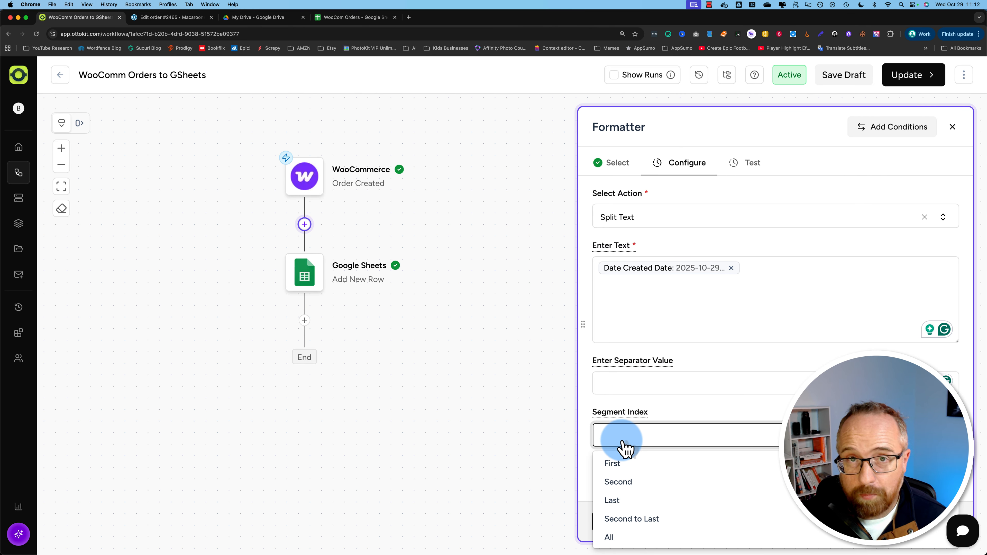
left_click(621, 465)
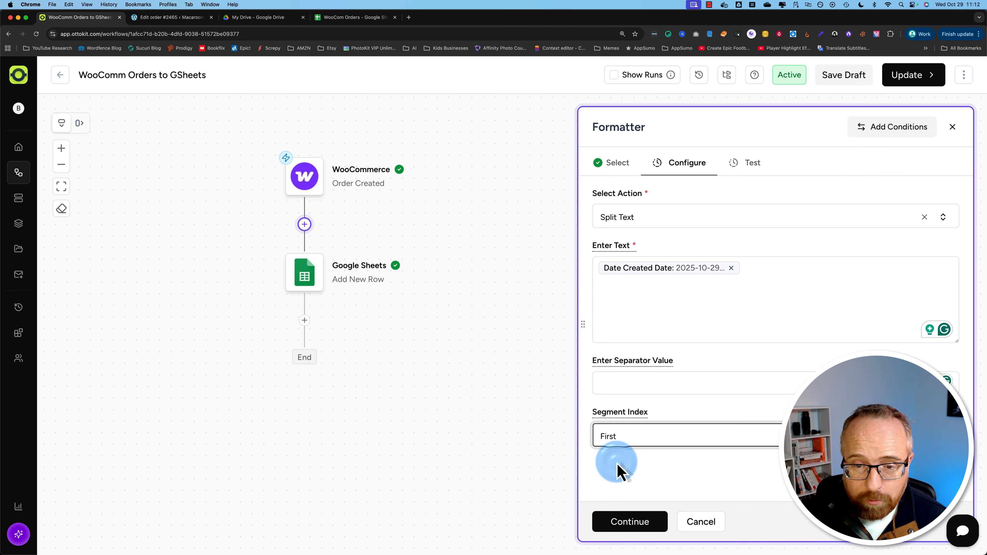
- Inspect how date and time are separated in the first order's Date cell of the WooCom Orders spreadsheet
left_click(337, 21)
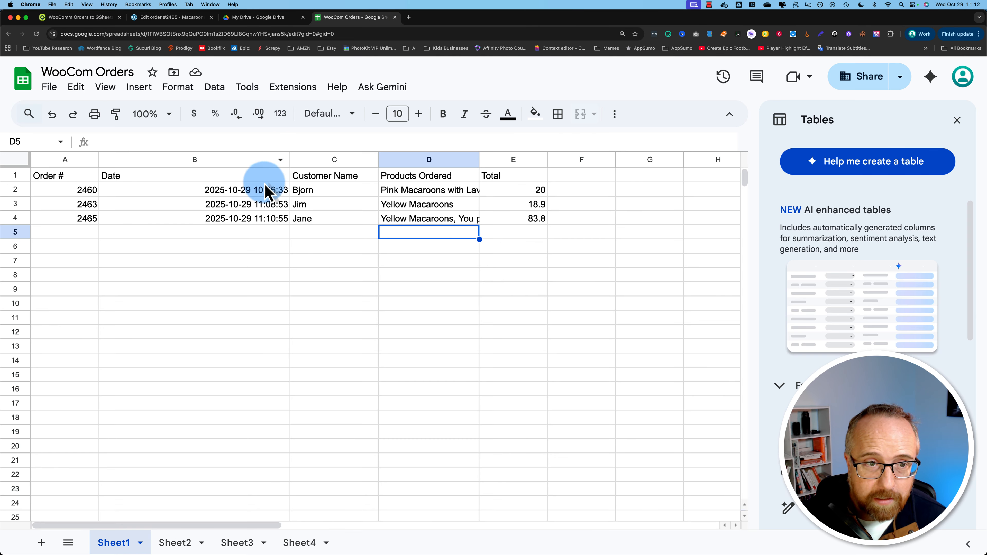
left_click(217, 190)
double_click(210, 190)
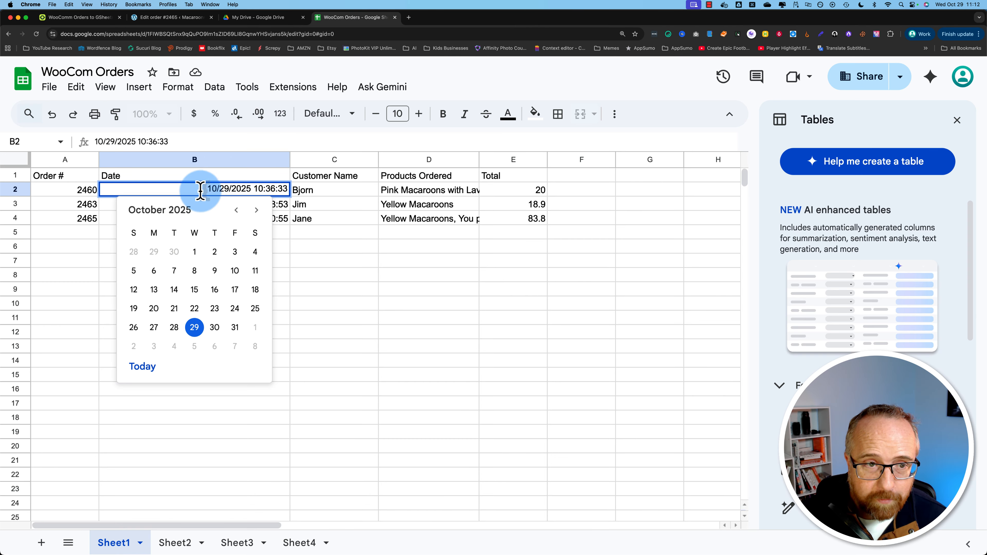
left_click(306, 238)
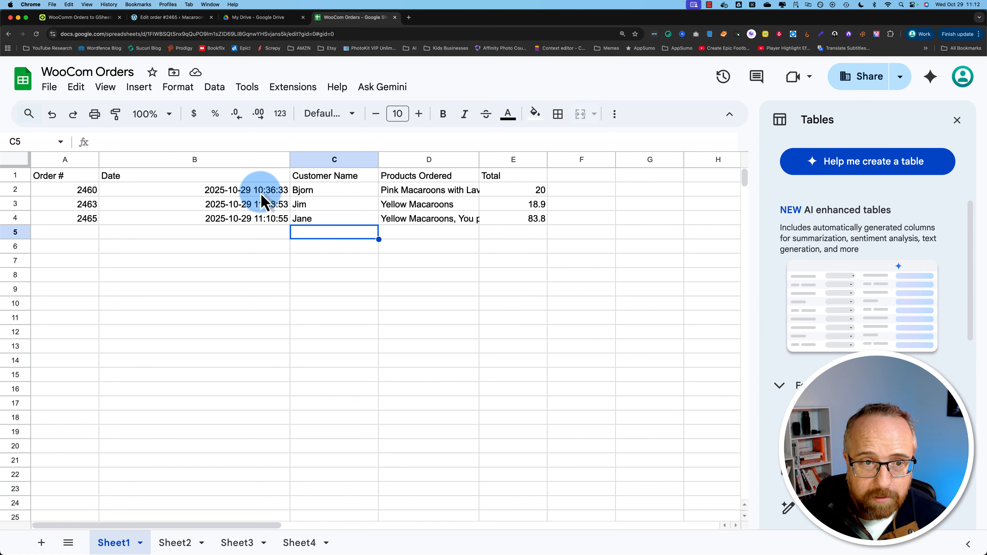
- Return to OttoKit, accept the Split Text configuration and test the Formatter action
left_click(97, 17)
left_click(619, 319)
left_click(620, 432)
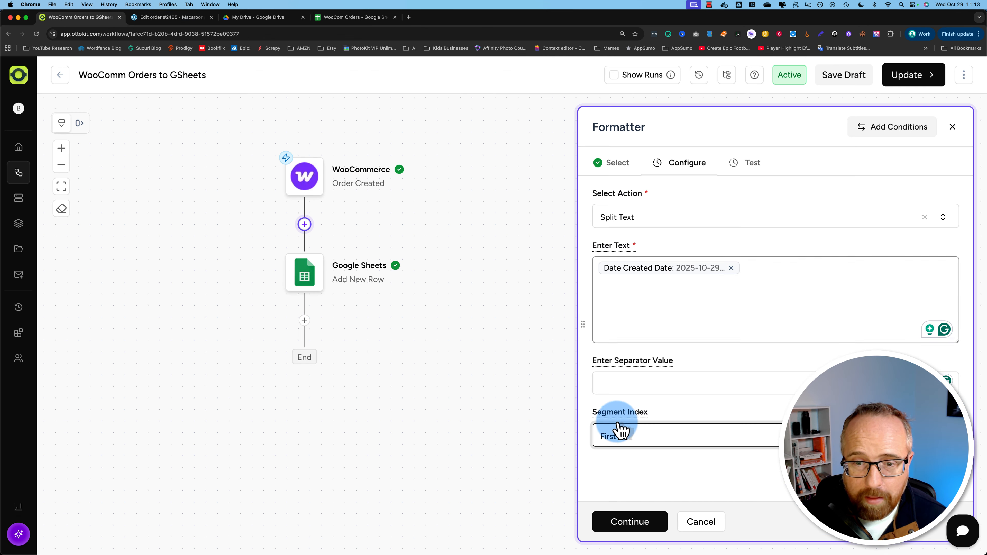
left_click(641, 536)
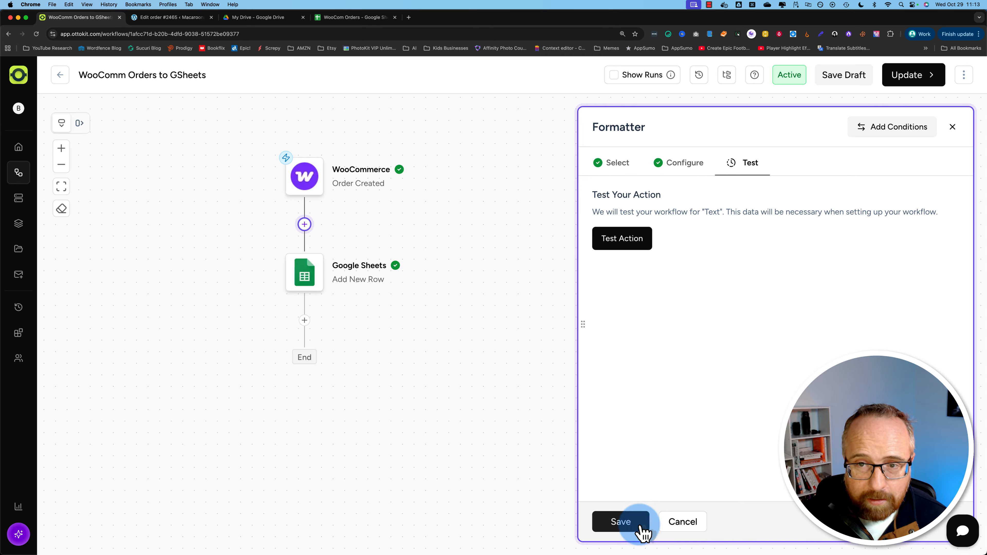
left_click(614, 350)
left_click(609, 235)
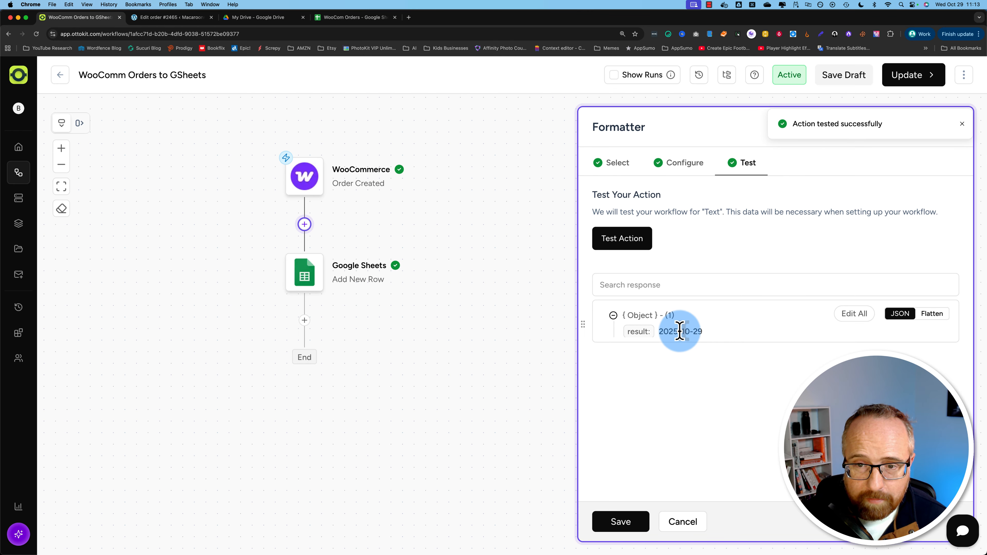
- Save the Formatter action and rename it Clean Date
left_click(632, 522)
left_click(296, 240)
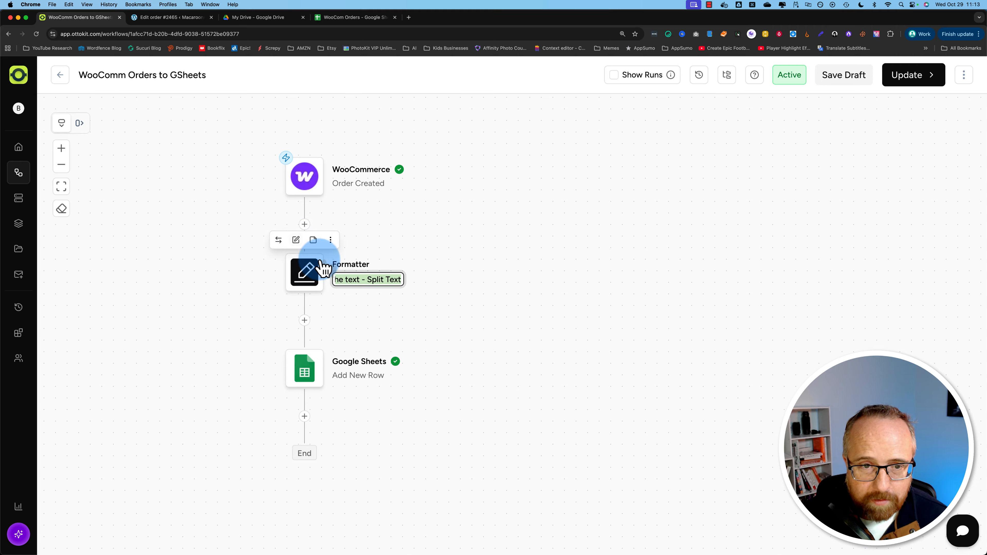
type("Clean Date")
key("Return")
- Replace the Google Sheets action's Date mapping with the Clean Date Result, save it and update the workflow
left_click(322, 374)
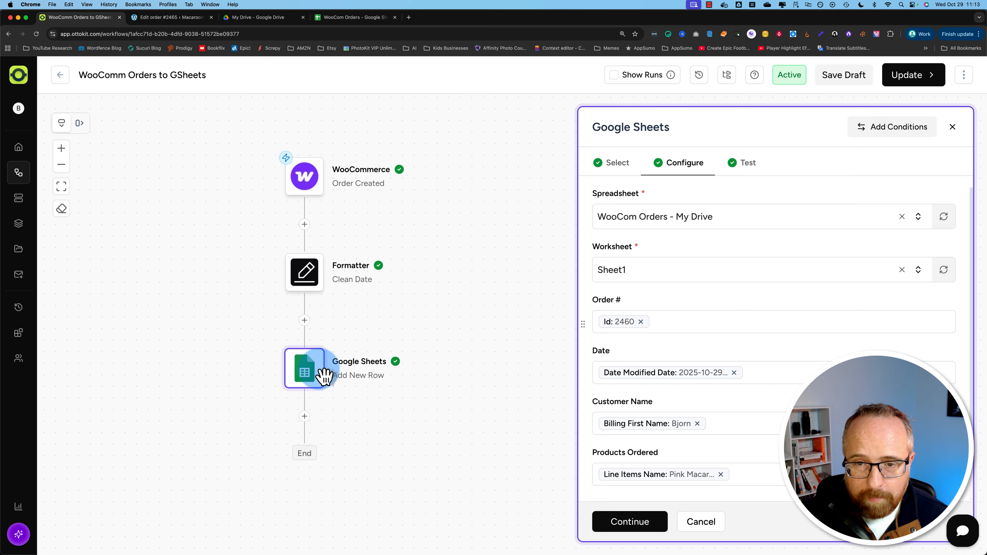
left_click(651, 326)
left_click(740, 380)
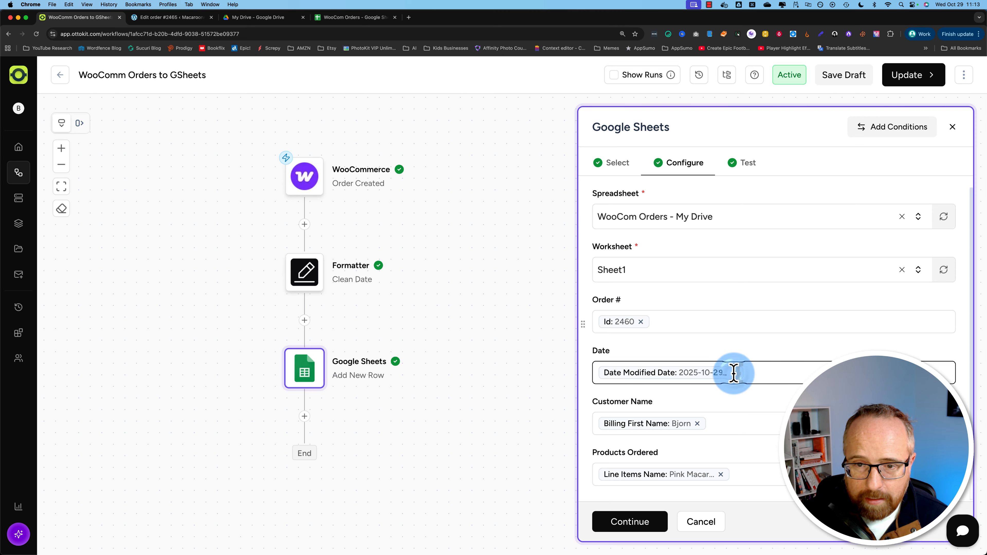
key("BackSpace")
type("@")
left_click(361, 222)
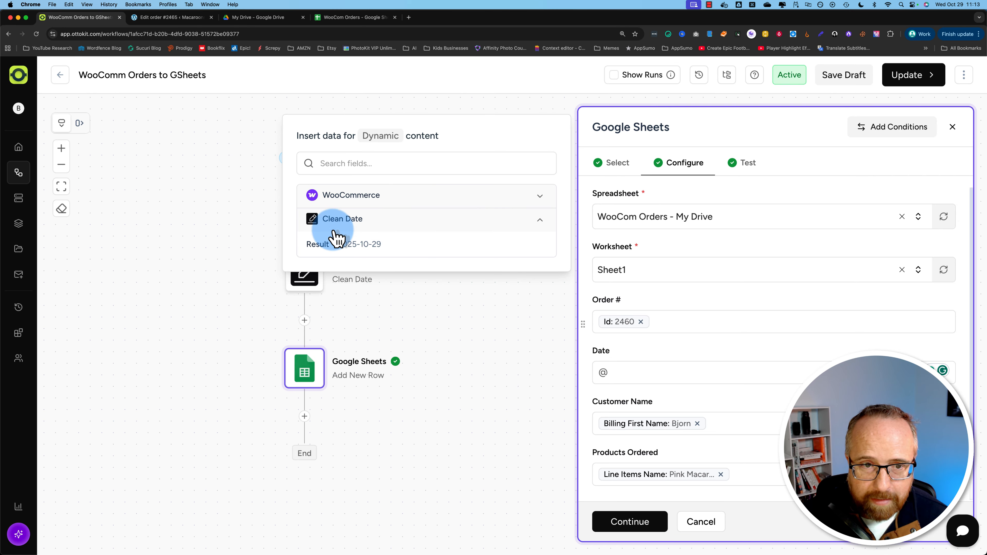
left_click(332, 244)
left_click(630, 522)
left_click(627, 522)
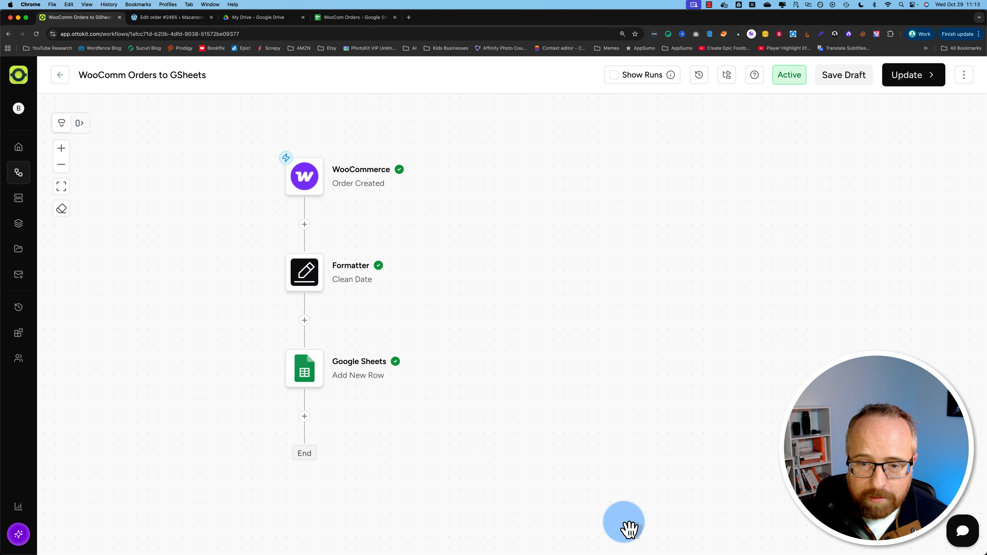
left_click(907, 76)
- Start a new WooCommerce order containing one Blue Macaroons
left_click(171, 17)
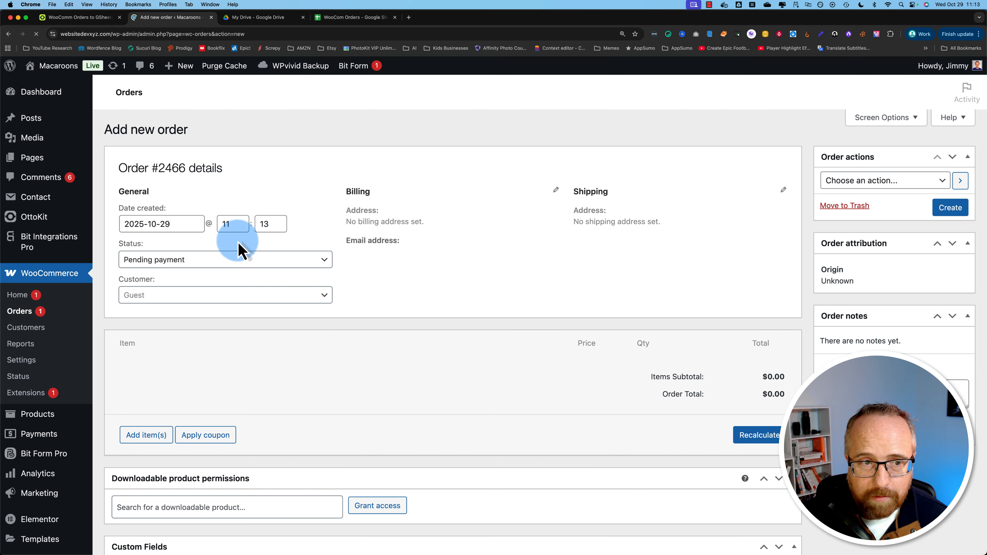
left_click(175, 431)
left_click(555, 441)
left_click(320, 315)
type("mac")
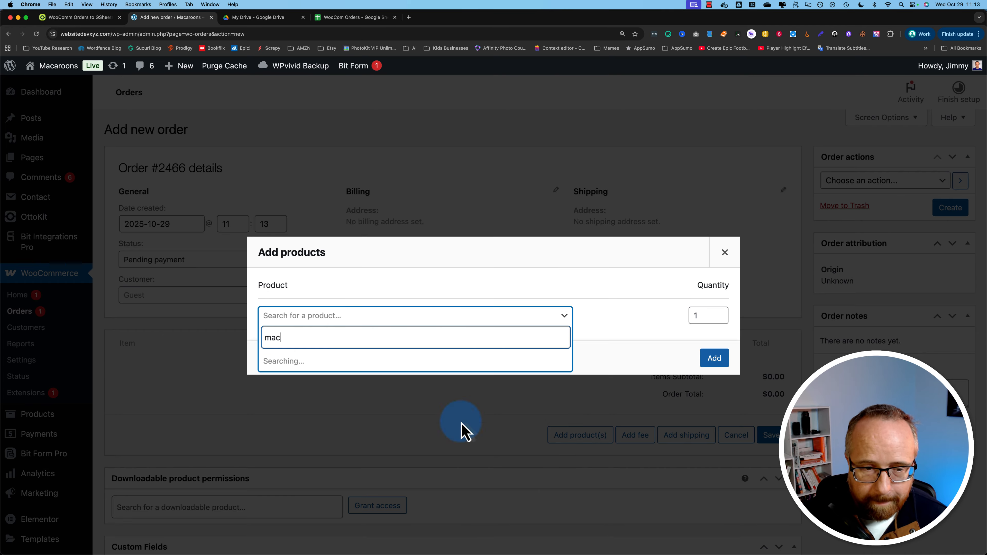
left_click(320, 408)
left_click(717, 367)
- Enter the customer's billing first name on the Blue Macaroons order and create it
left_click(556, 190)
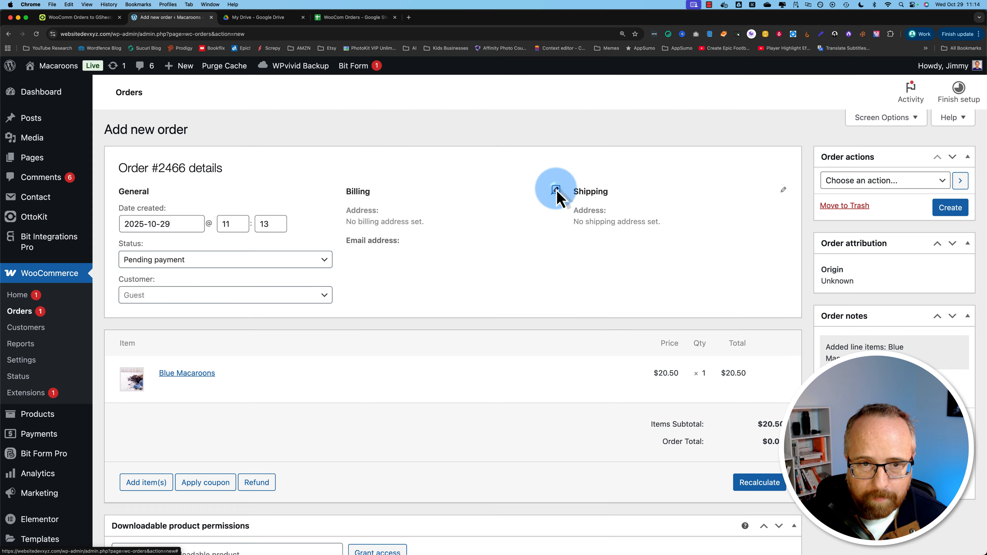
left_click(391, 229)
type("Frank")
left_click(950, 207)
- Check the Blue Macaroons order in the WooCom Orders spreadsheet, then review Clean Date's Split Text settings and segment options in OttoKit without changing them
left_click(352, 17)
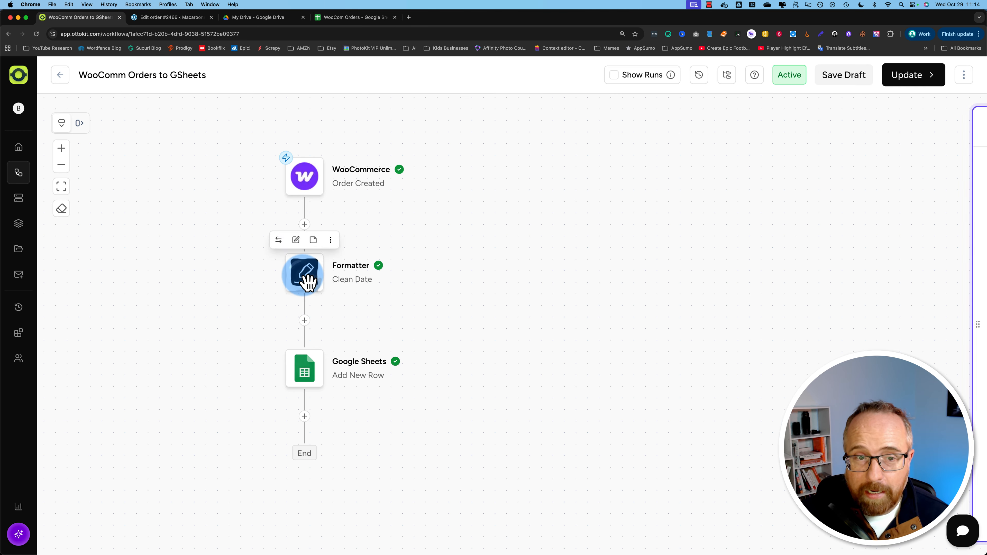
left_click(306, 276)
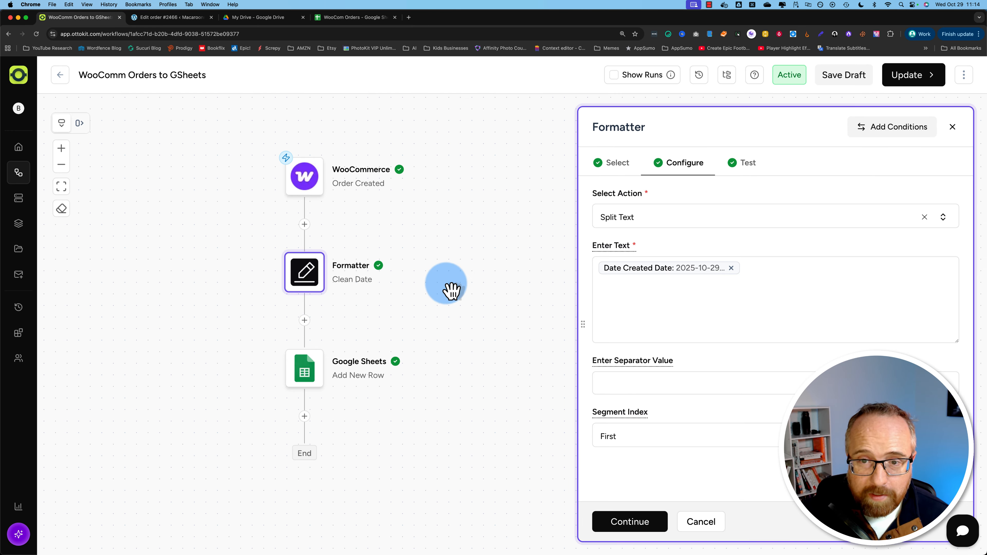
left_click(703, 277)
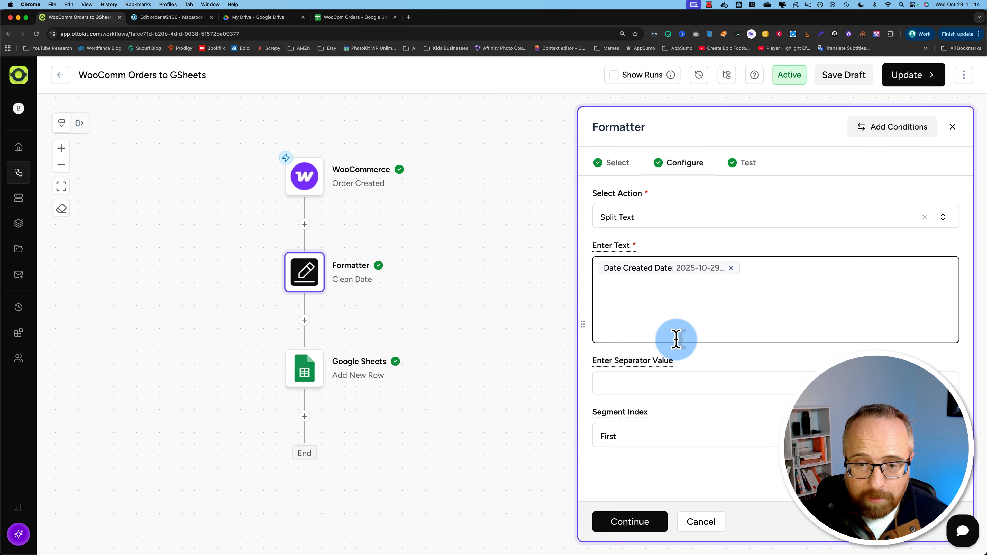
left_click(666, 437)
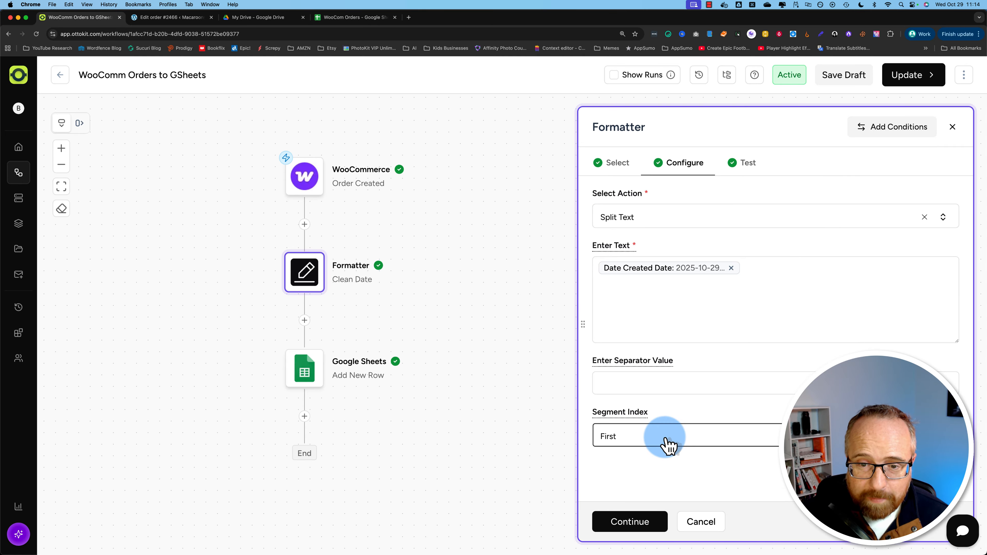
left_click(636, 441)
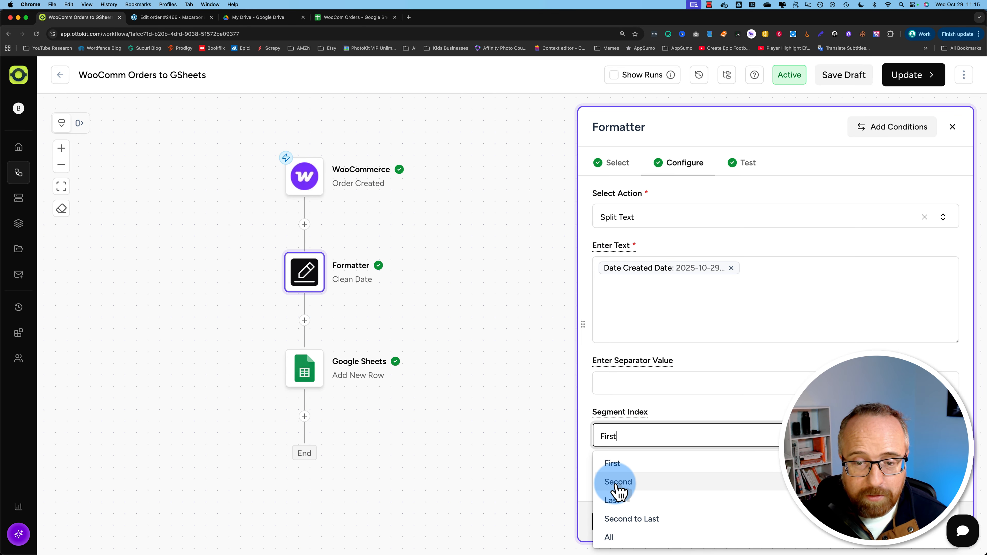
left_click(524, 458)
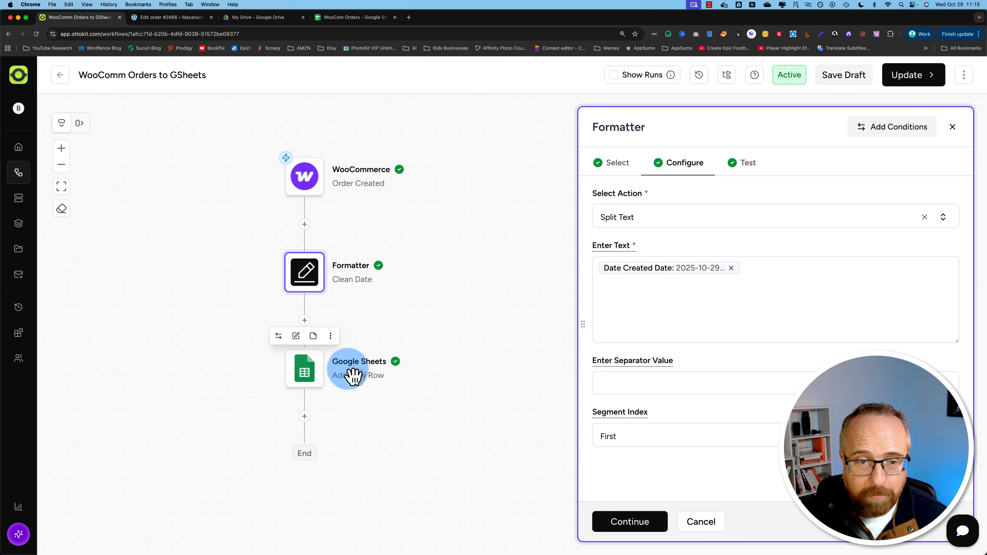
left_click(701, 523)
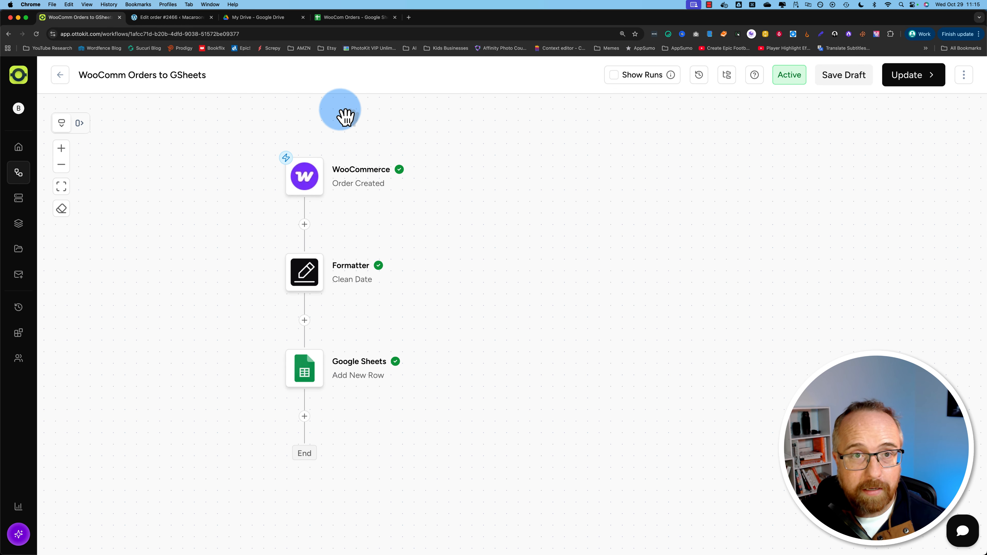
mouse_move(382, 288)
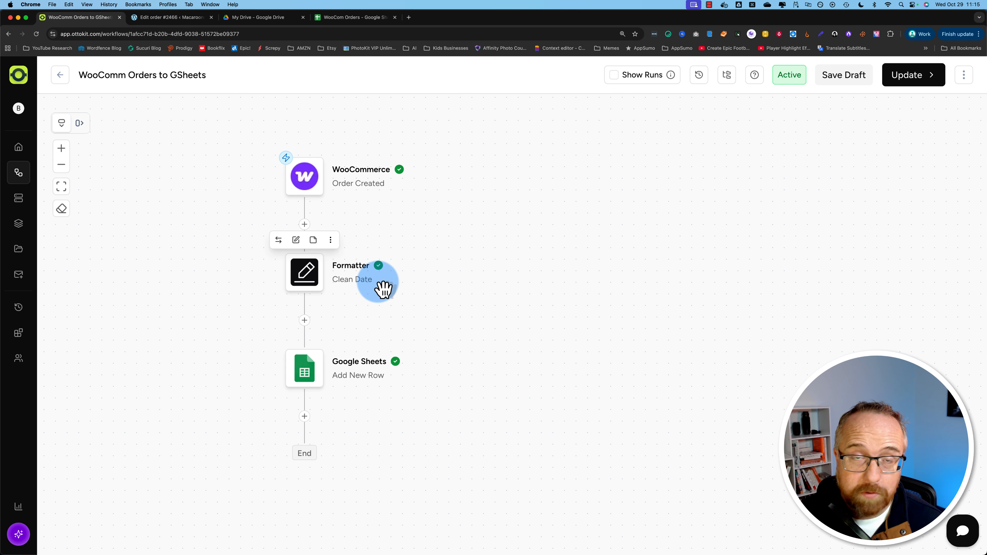
- Format the Total column of the WooCom Orders spreadsheet in Google Sheets as US Dollar with two decimal places
left_click(334, 19)
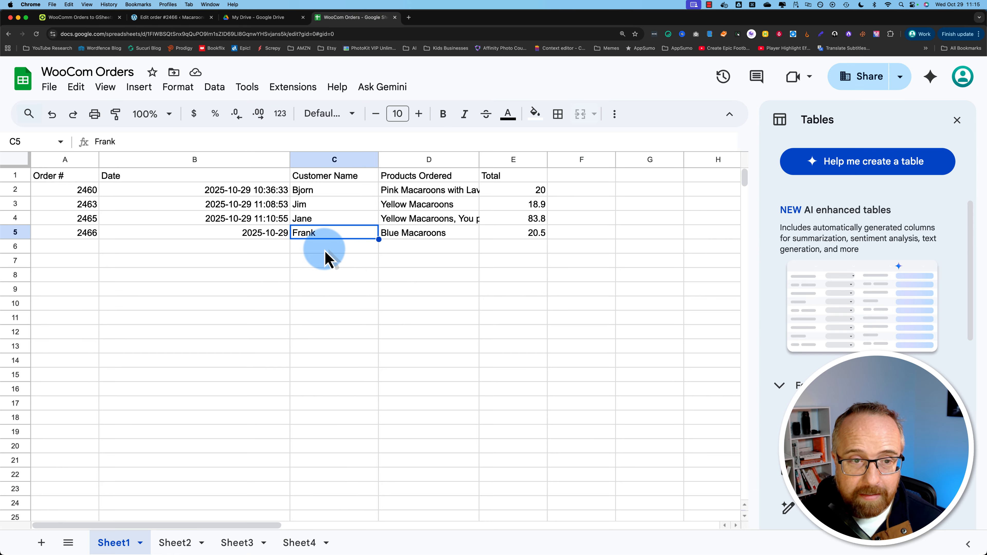
left_click(282, 236)
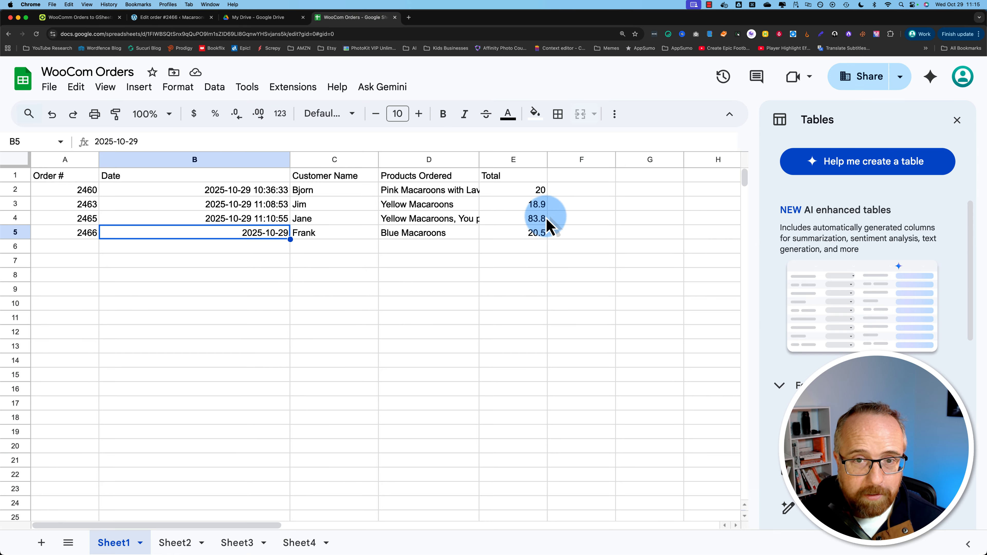
left_click(505, 160)
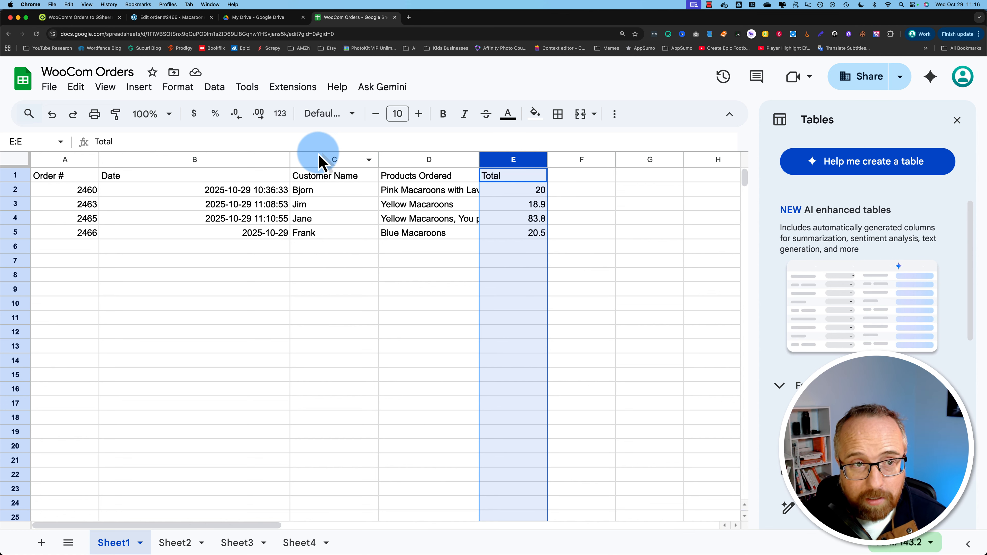
left_click(182, 88)
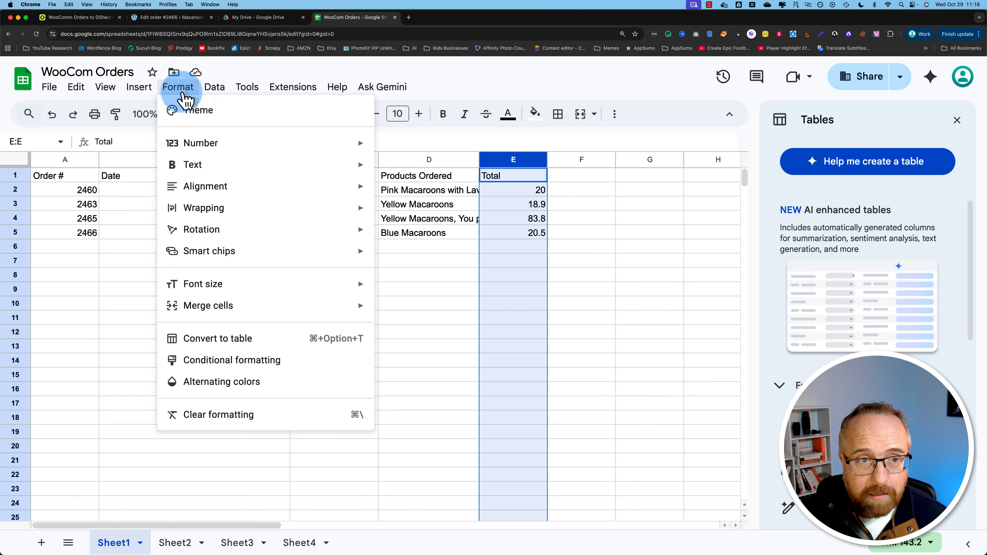
mouse_move(227, 150)
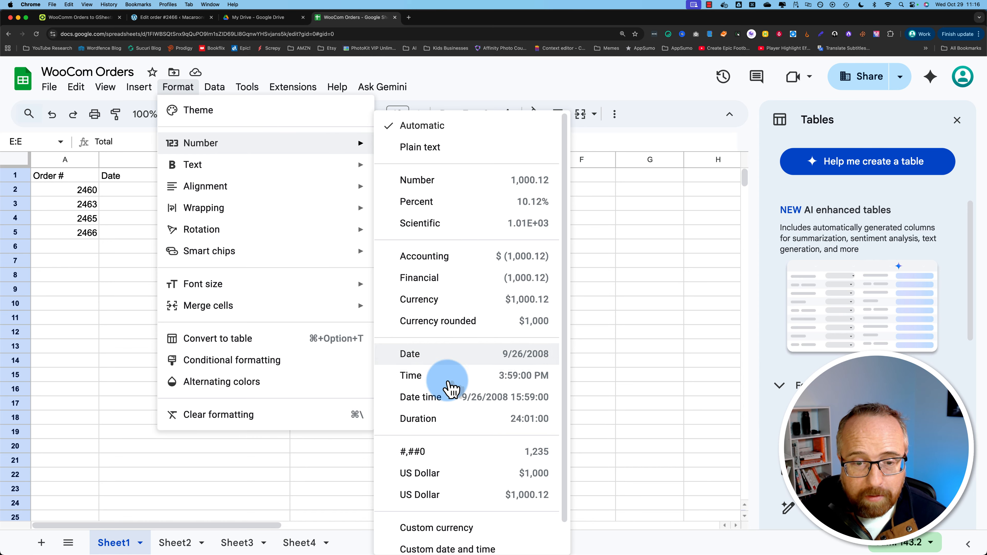
left_click(428, 496)
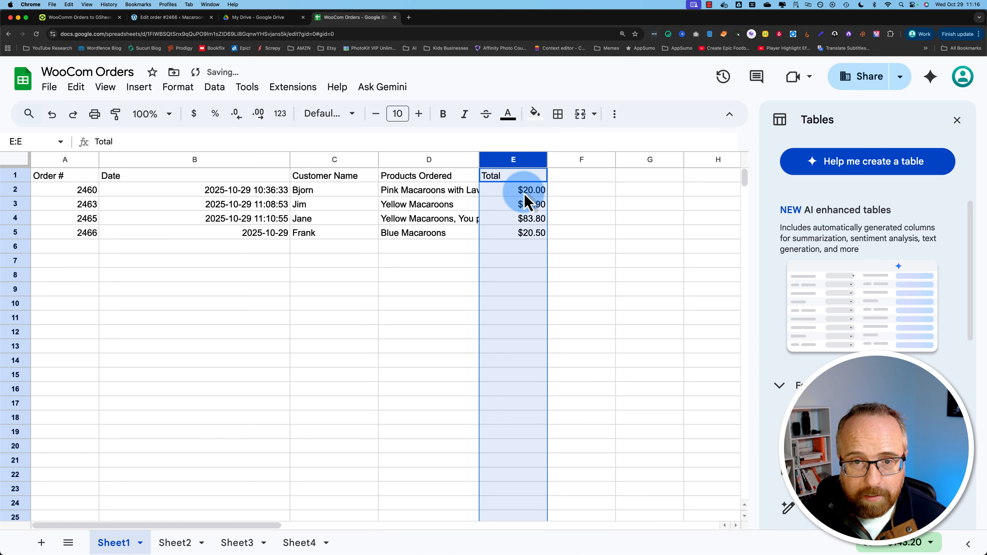
left_click(526, 204)
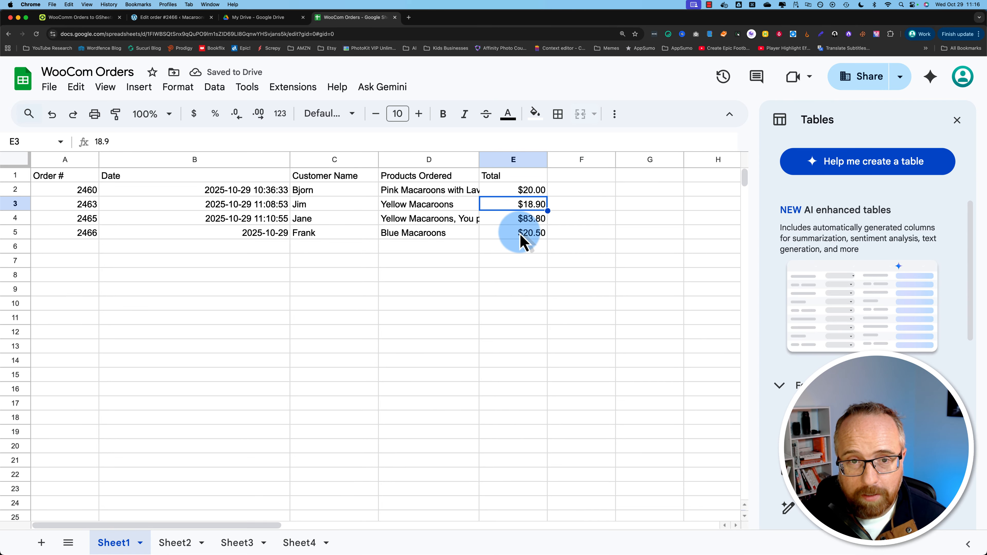